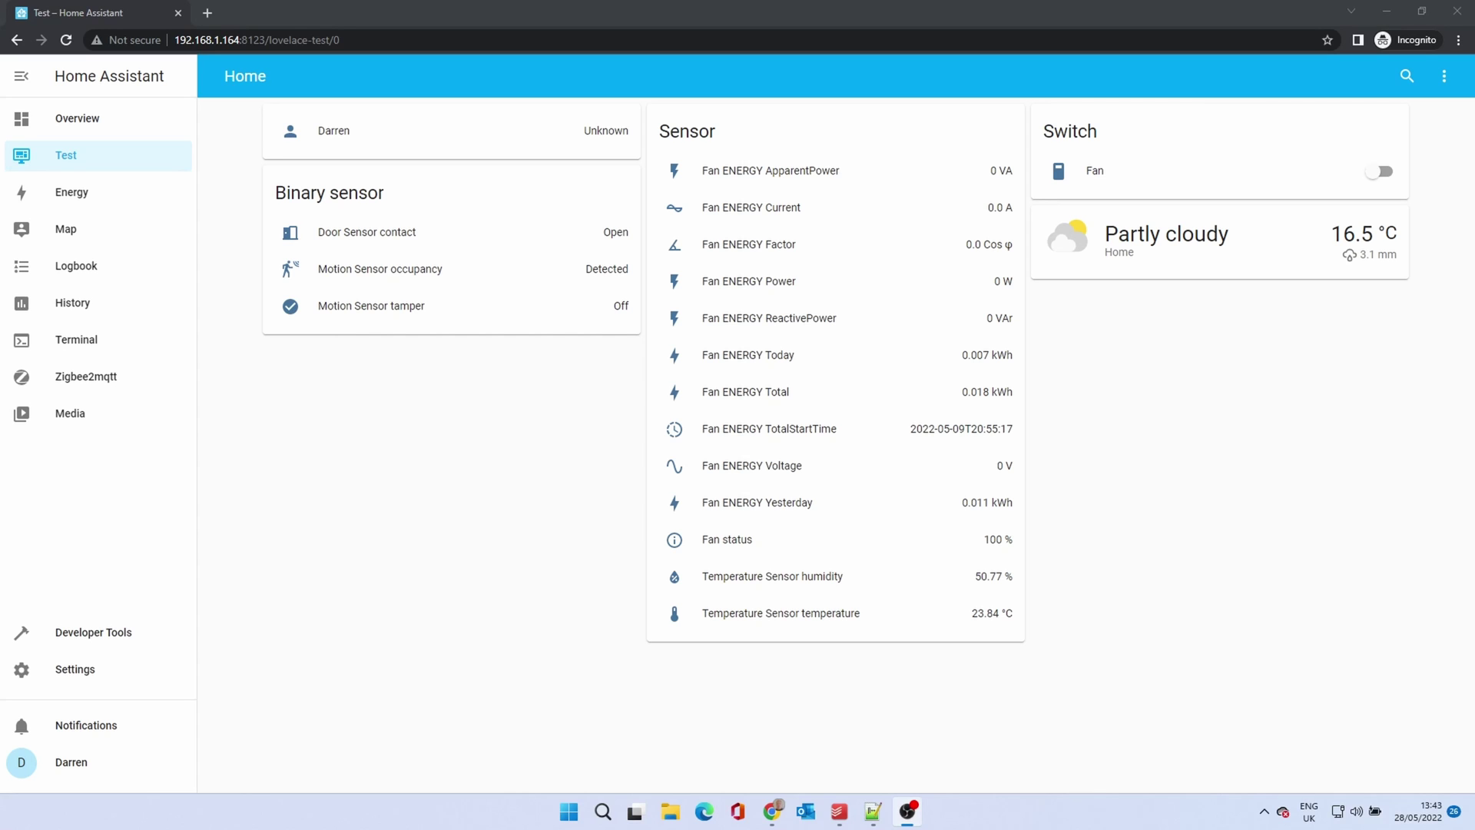
# - From Settings > Automations & Scenes, create a new automation starting from an empty one
pyautogui.click(98, 680)
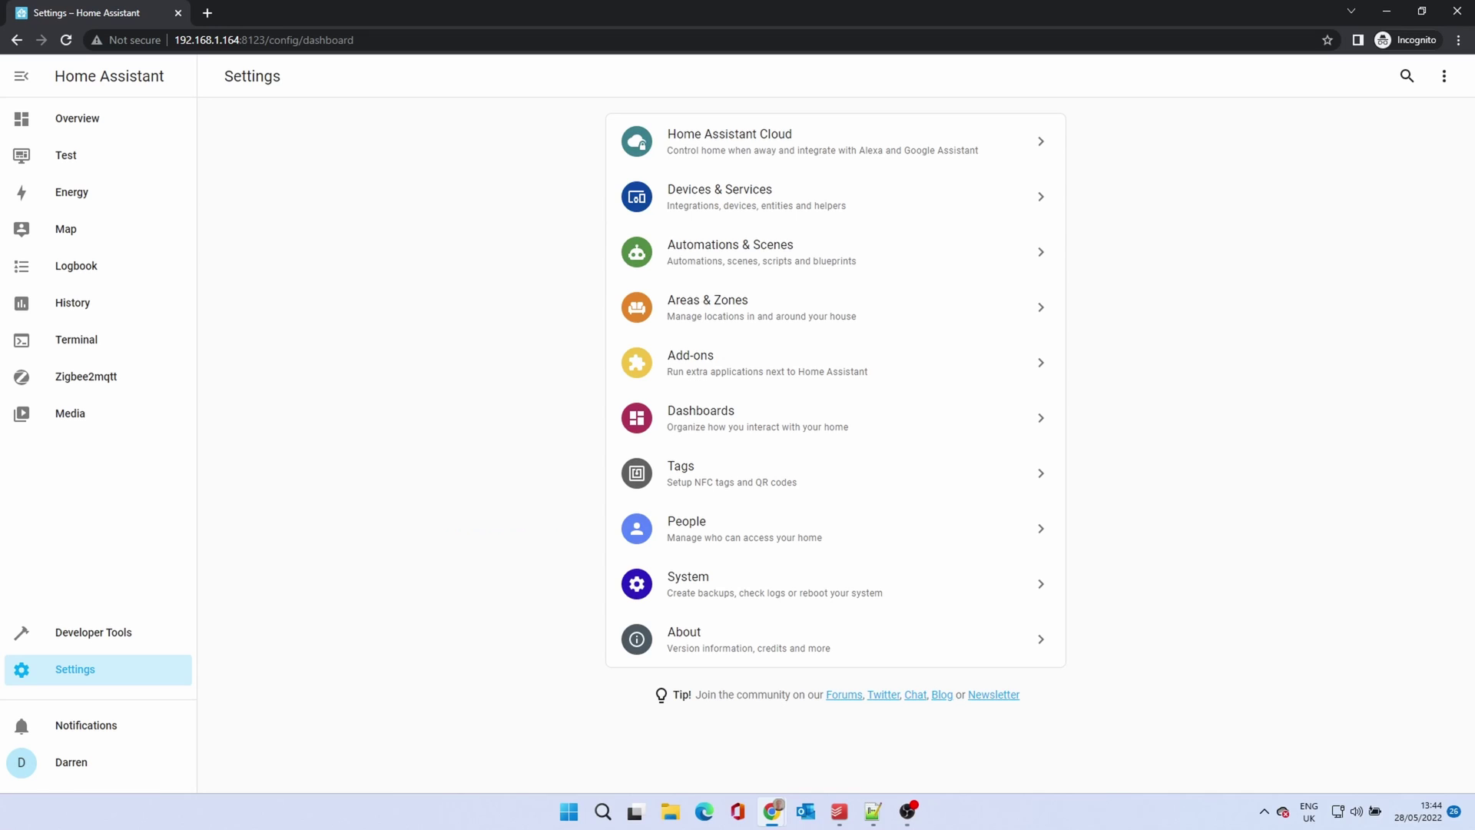
pyautogui.click(741, 257)
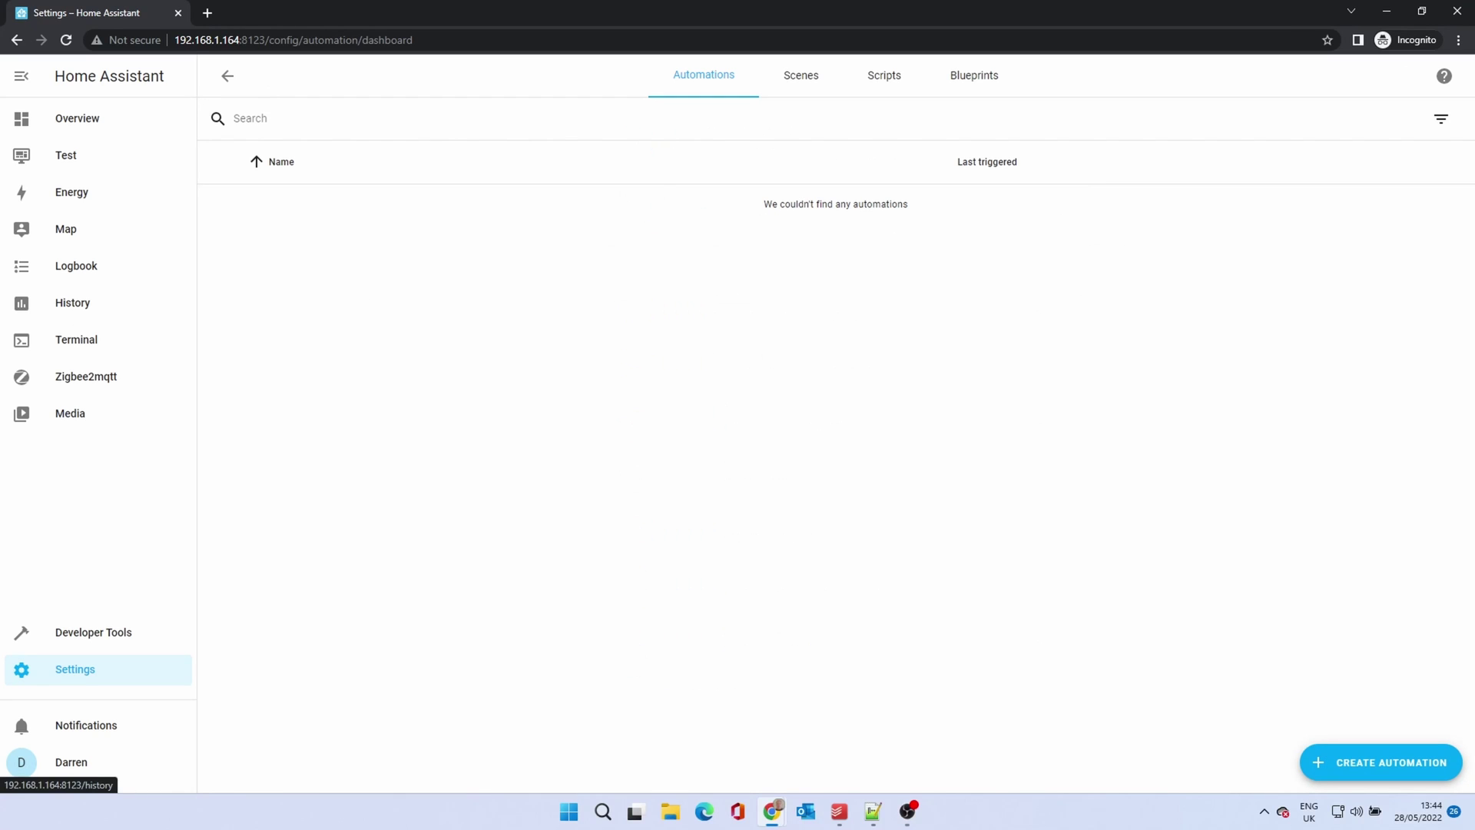
pyautogui.click(1391, 762)
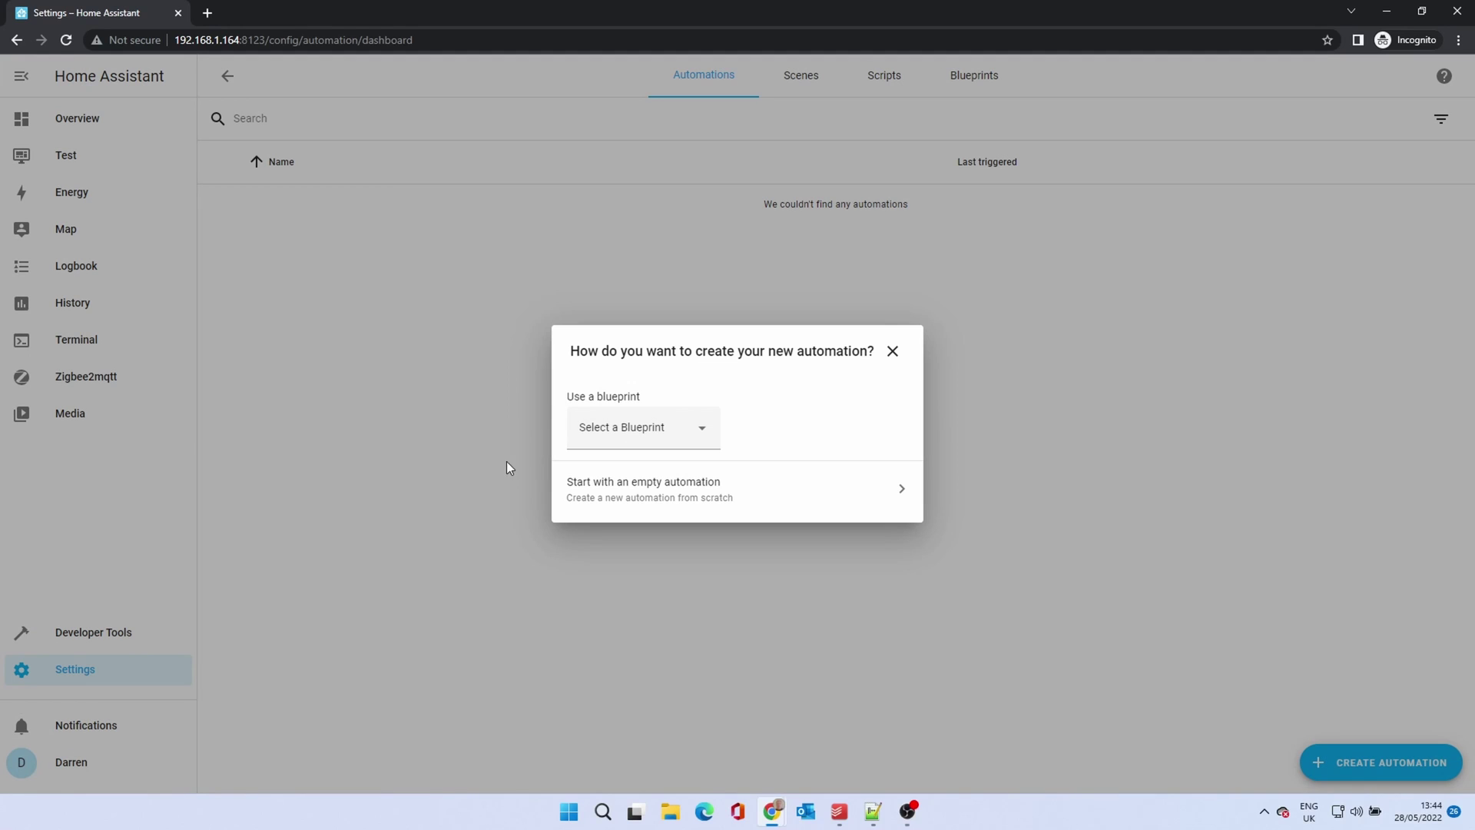
pyautogui.click(893, 496)
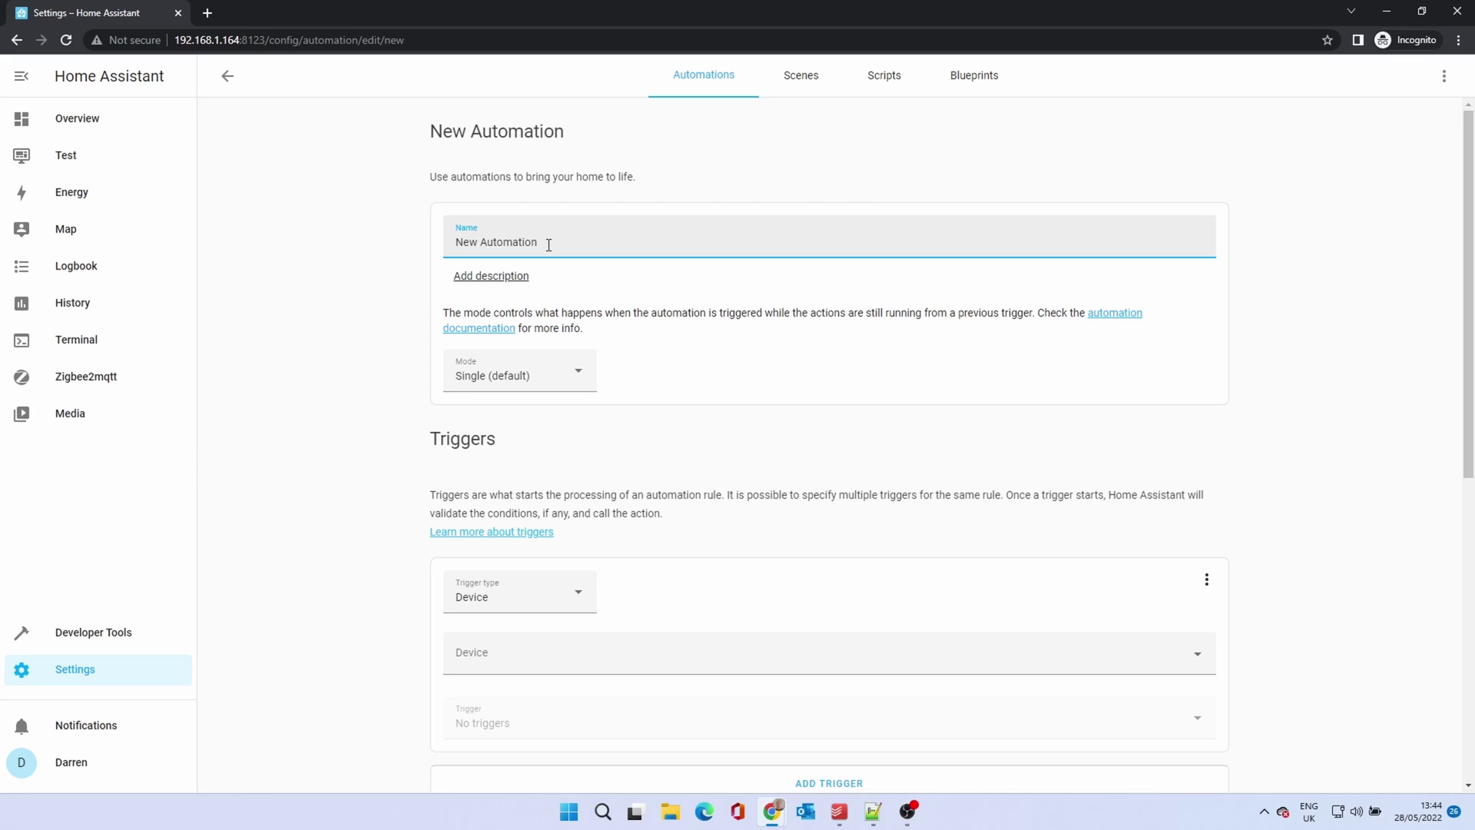
# - Rename the automation to 'Cooling fan' and leave its mode at Single (default)
pyautogui.moveTo(546, 241); pyautogui.dragTo(435, 247)
pyautogui.write('Cooling')
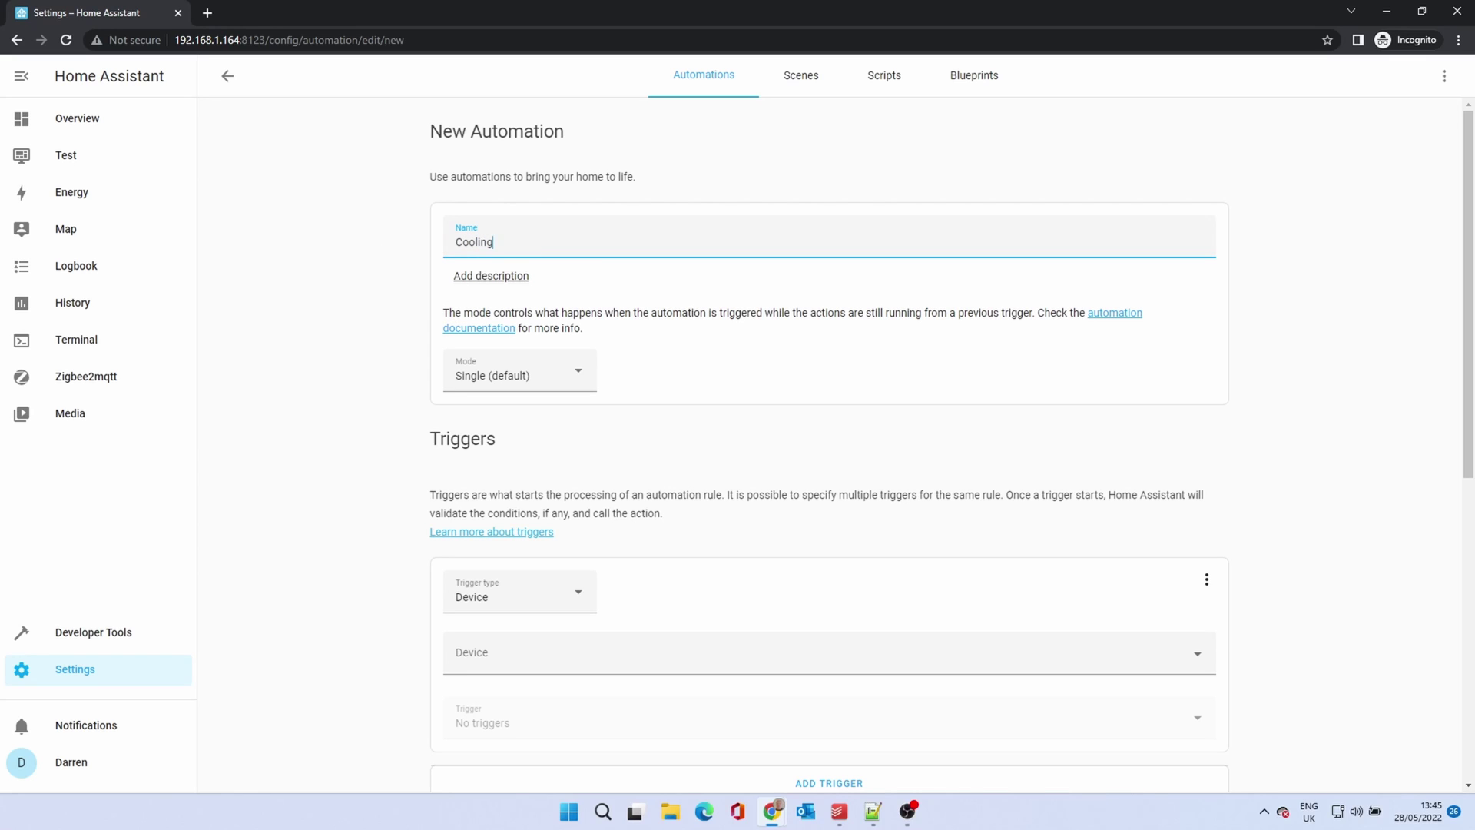
pyautogui.write(' fan')
pyautogui.press('Tab')
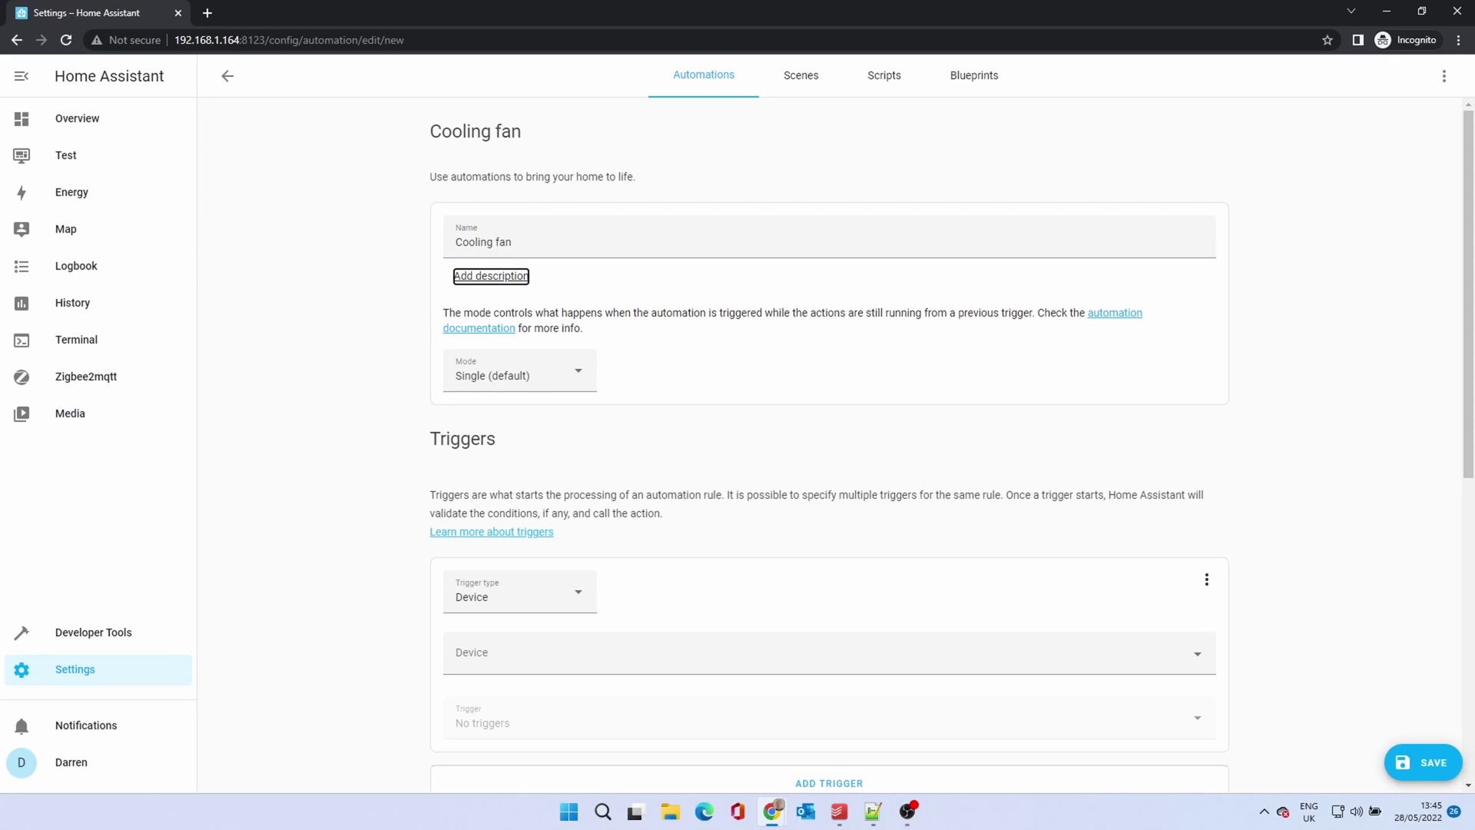
pyautogui.press('Tab')
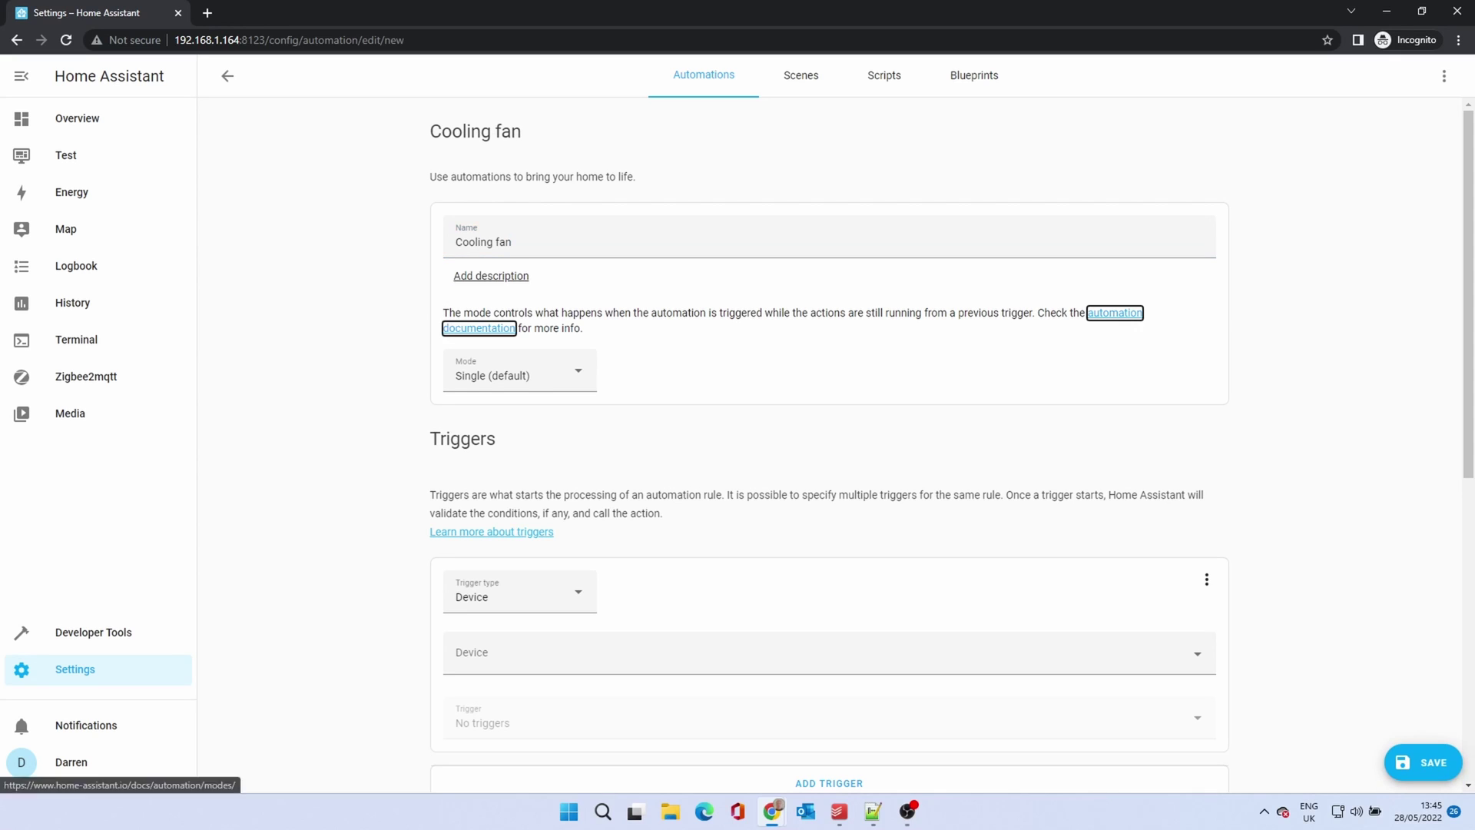
pyautogui.click(594, 386)
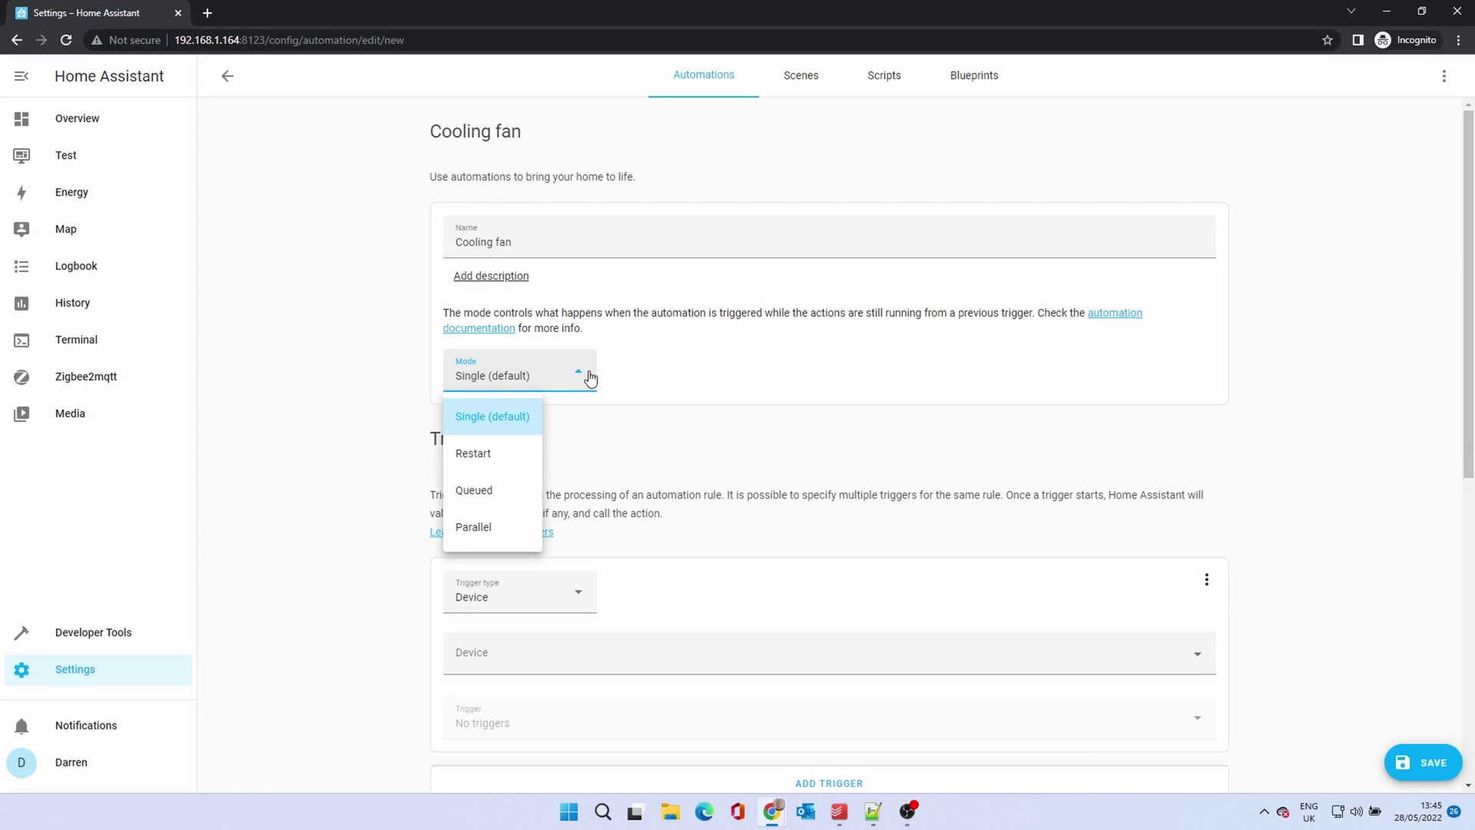
pyautogui.click(589, 376)
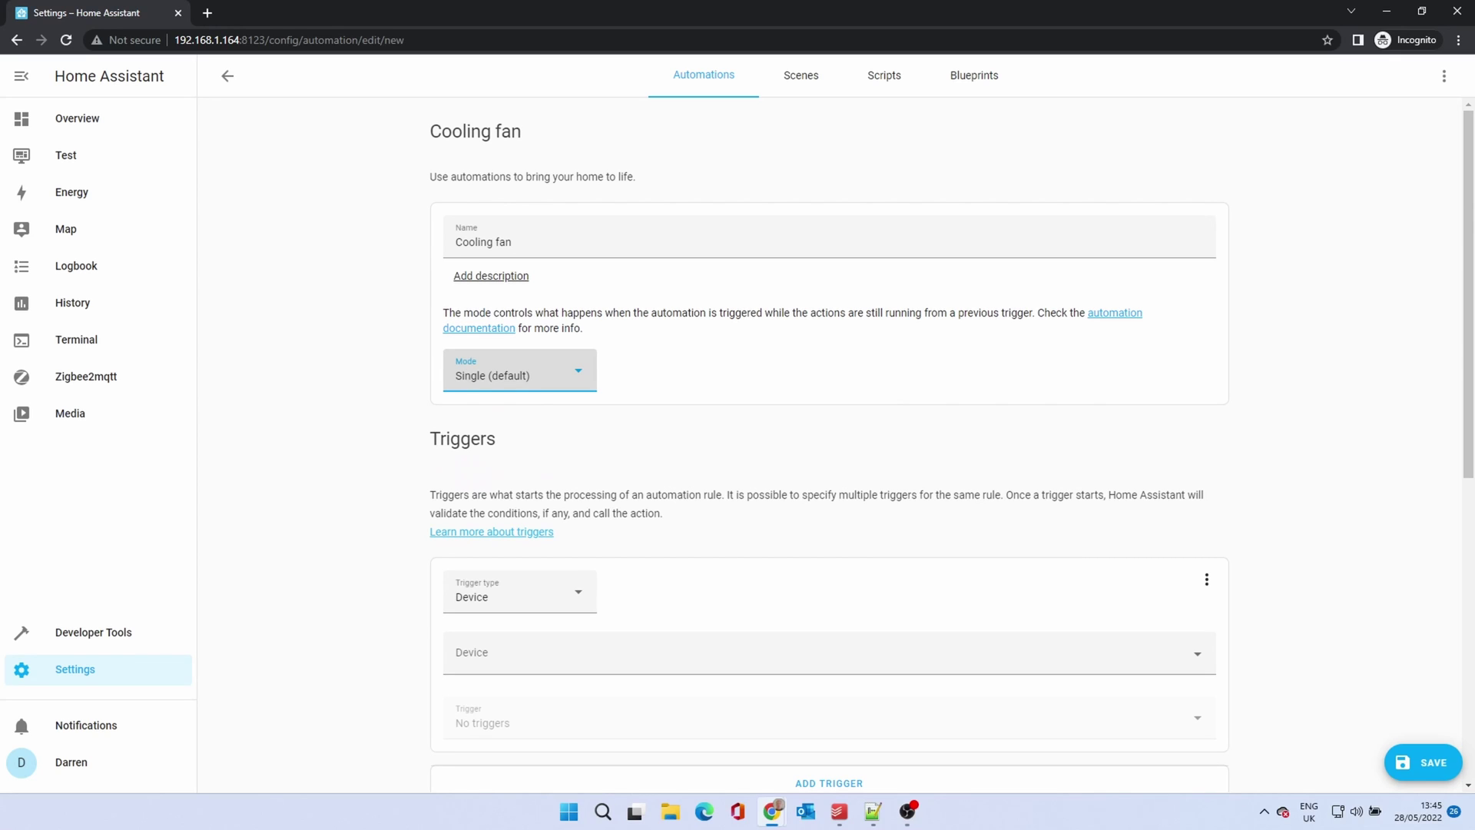
# - Set a Device trigger on Temperature Sensor that fires when temperature goes above 22 °C
pyautogui.scroll(-3, 374, 511)
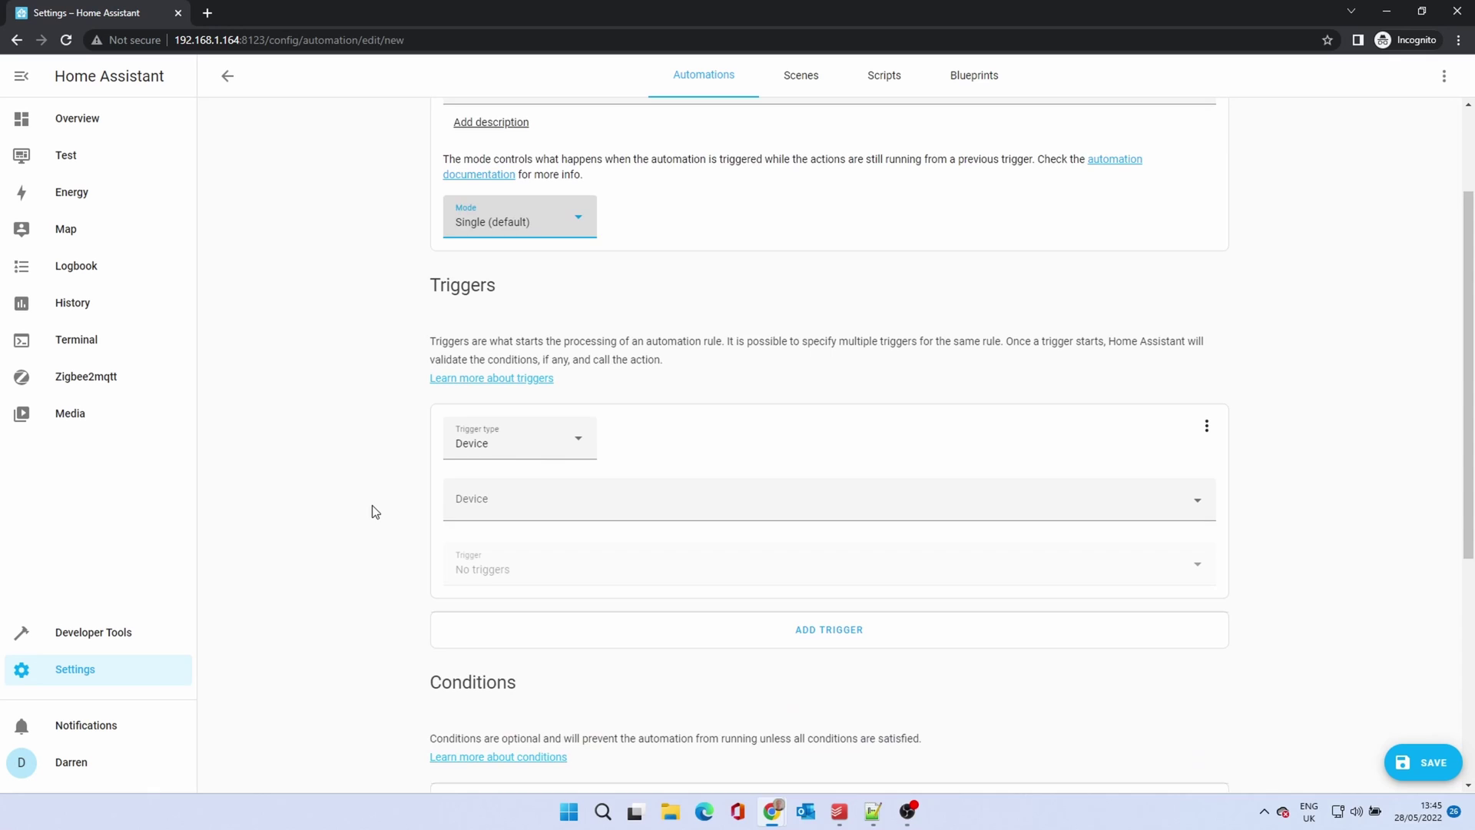
pyautogui.scroll(-1, 374, 511)
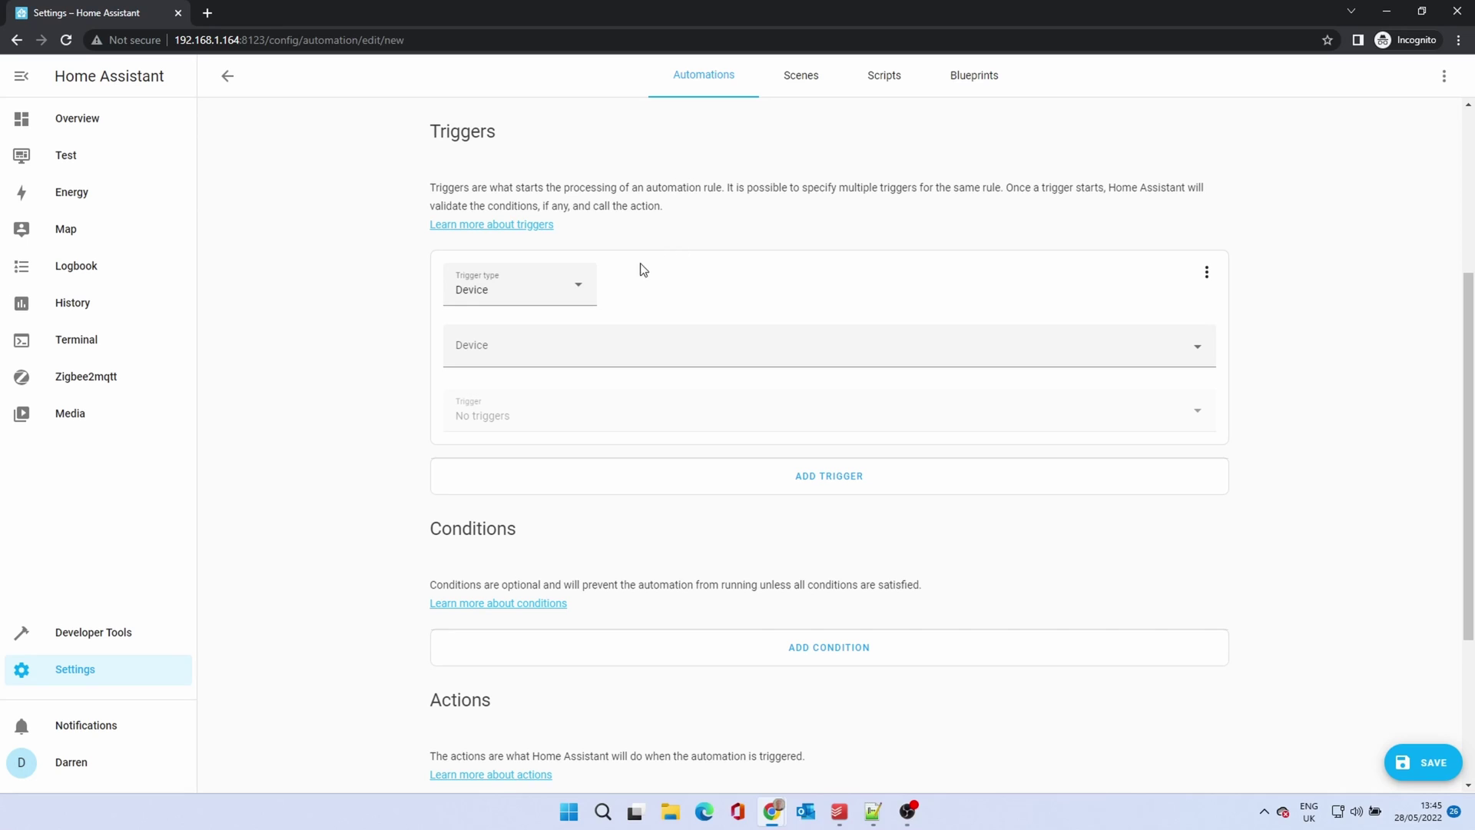
pyautogui.click(590, 292)
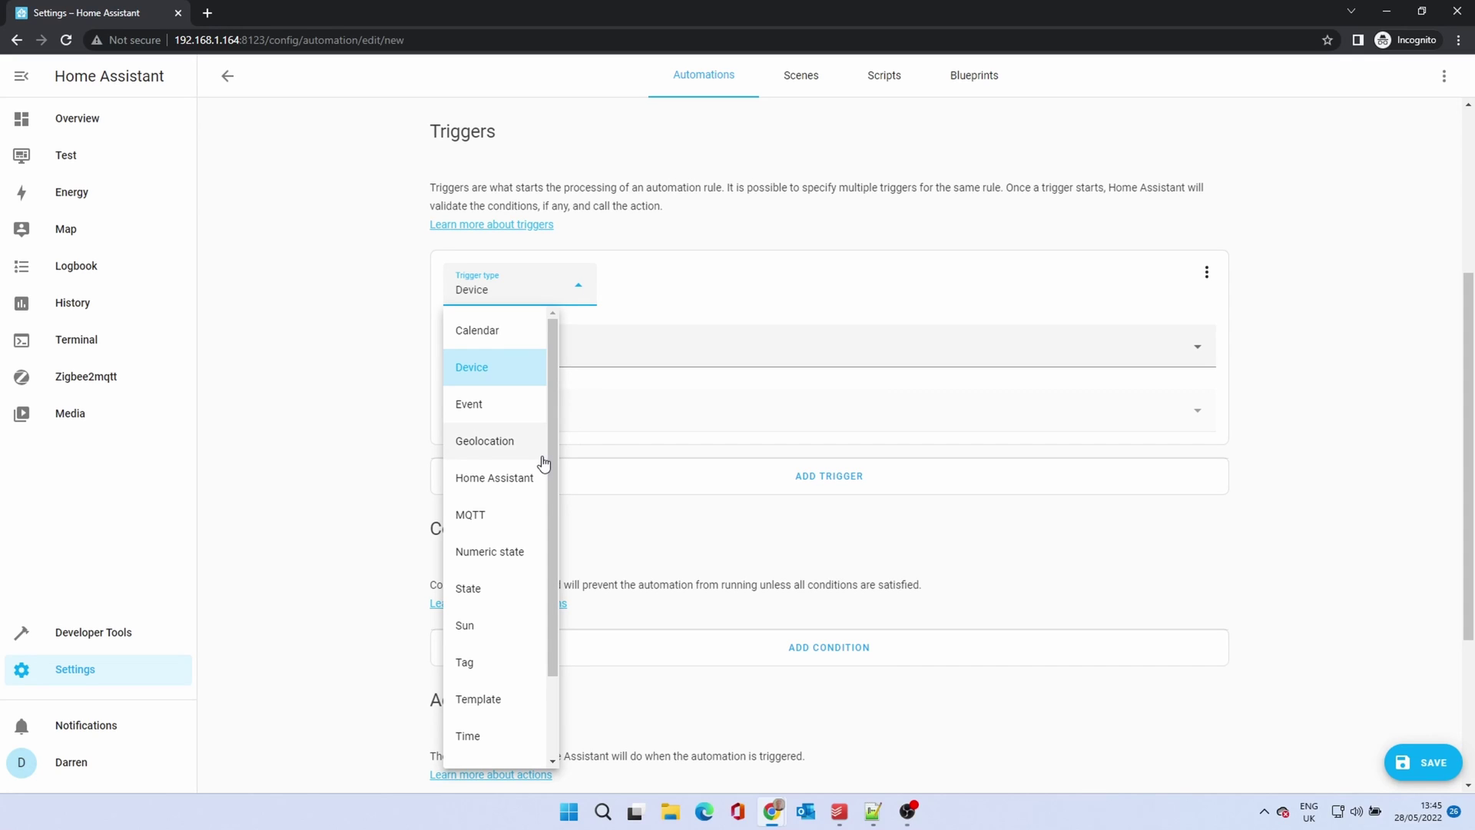
pyautogui.scroll(-2, 542, 463)
pyautogui.scroll(2, 543, 463)
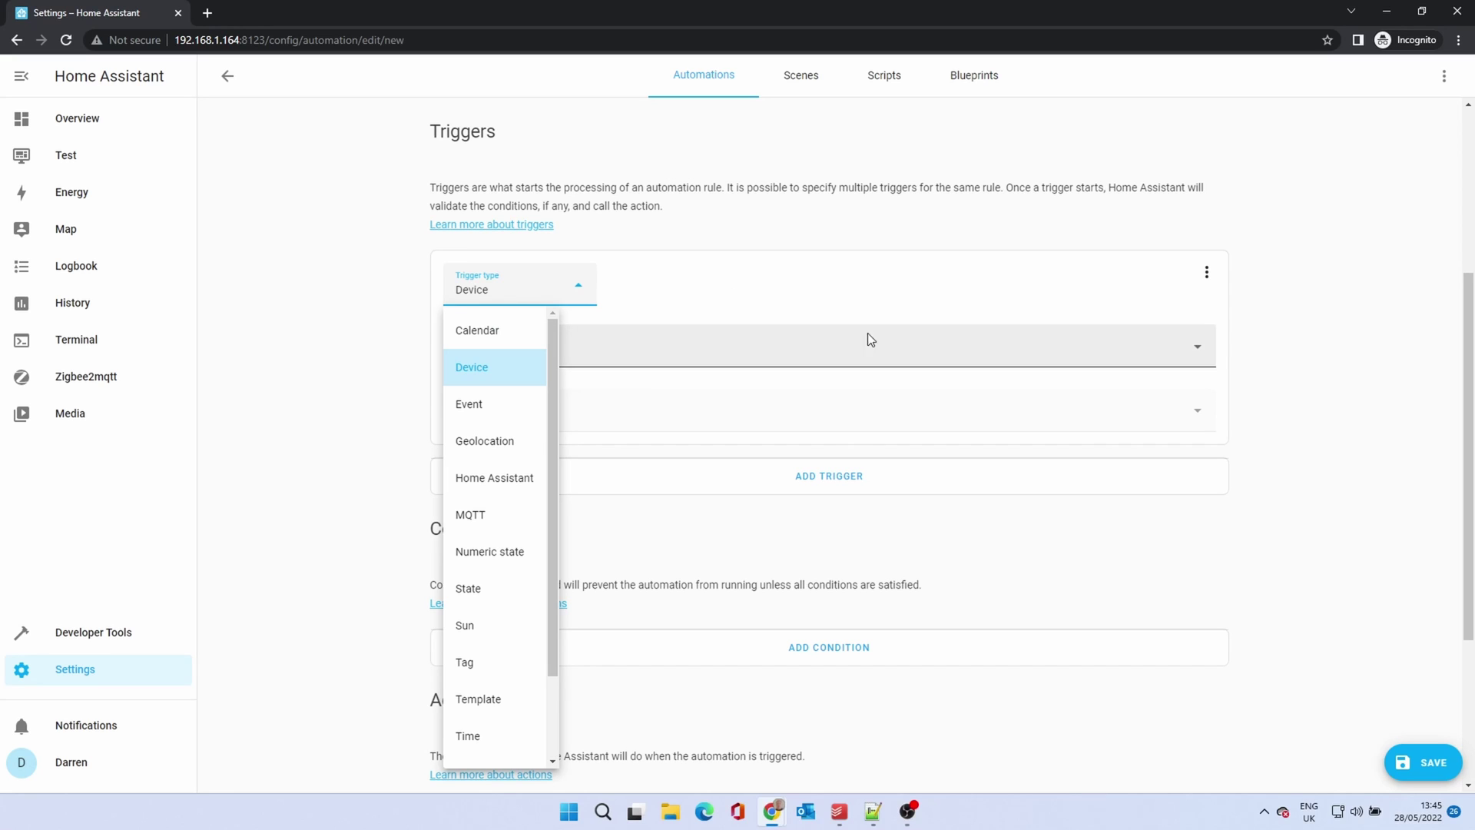
pyautogui.click(827, 305)
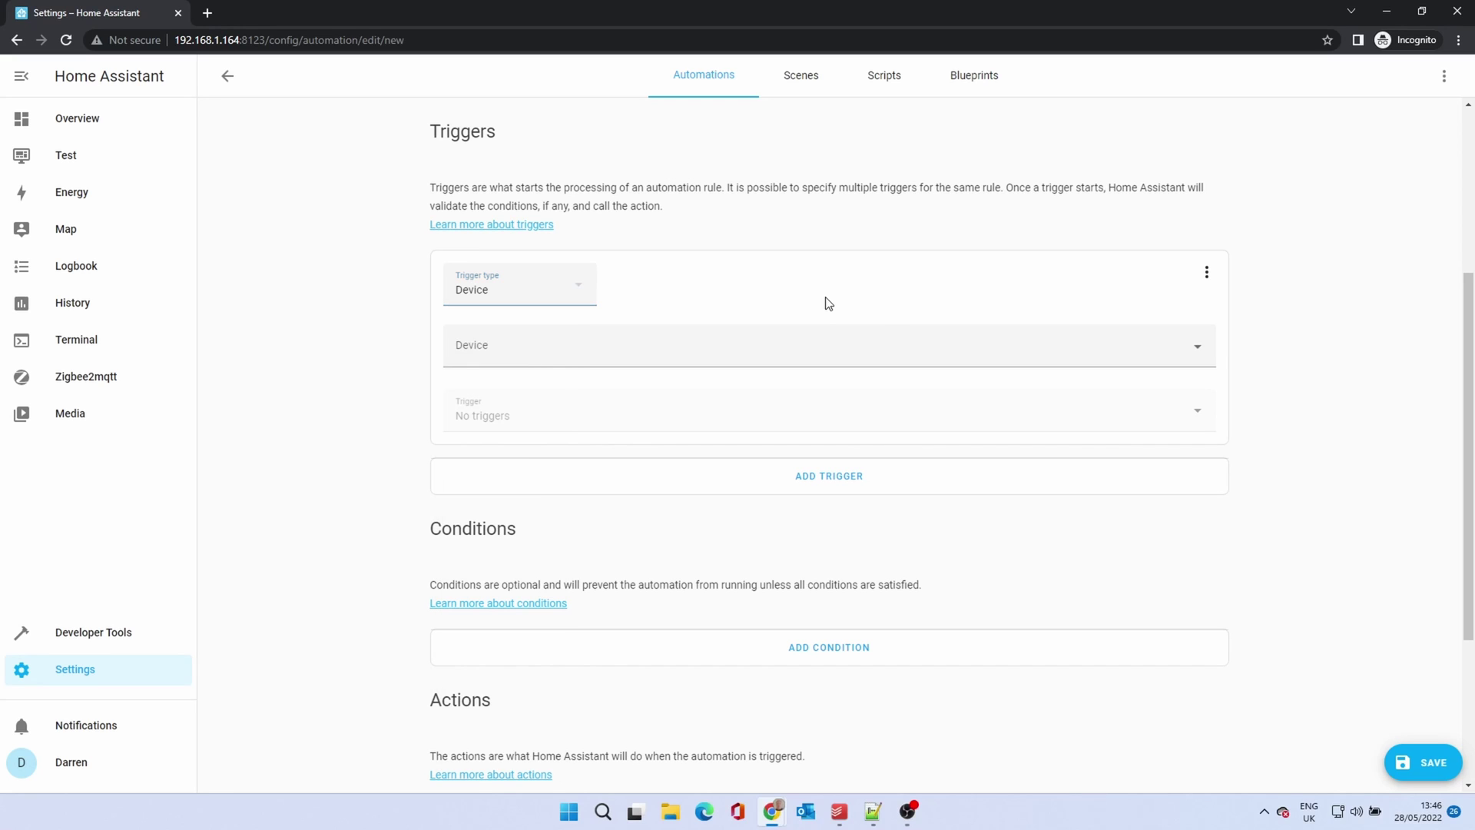
pyautogui.click(924, 339)
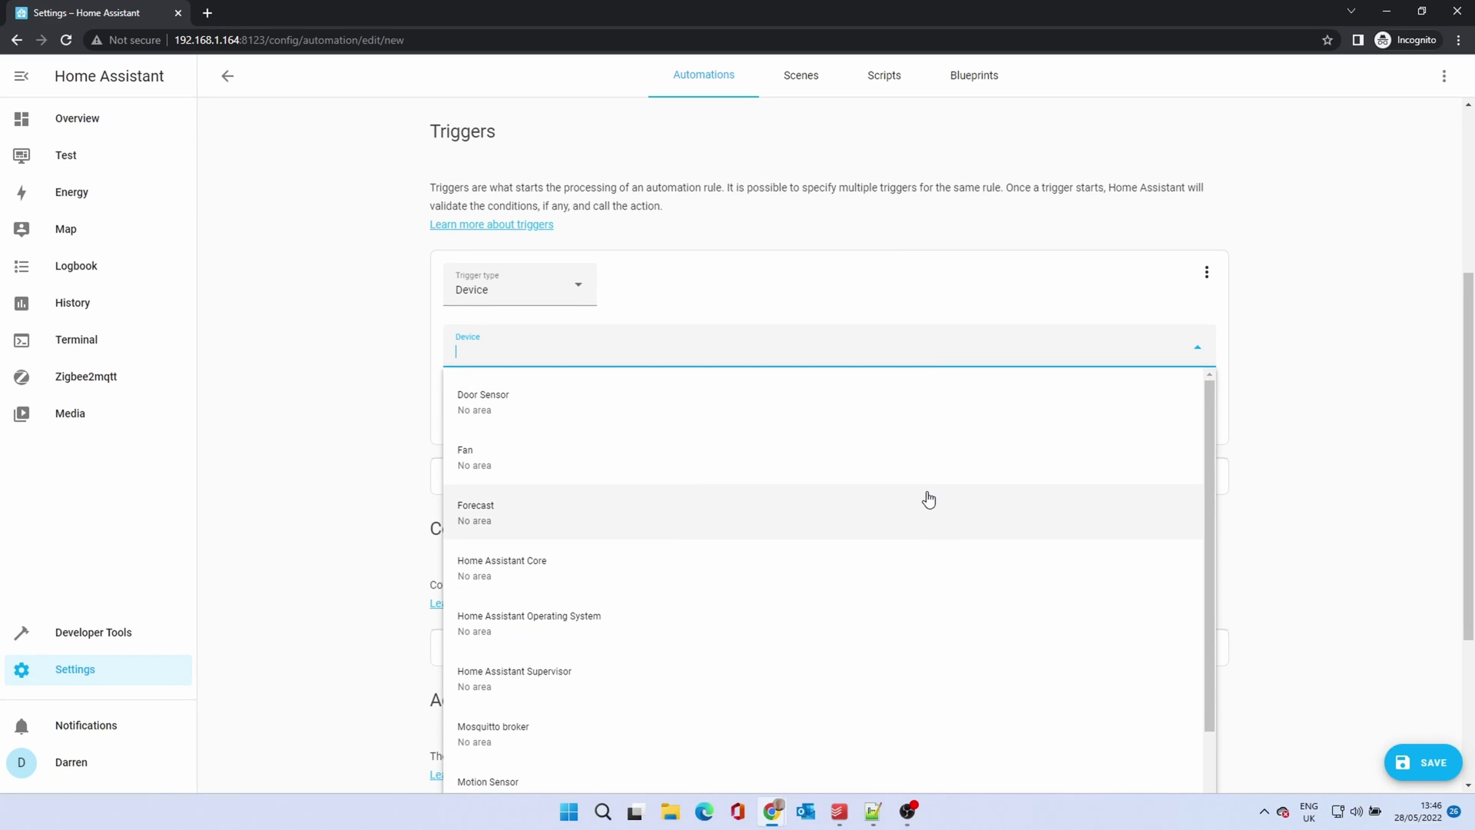
pyautogui.scroll(-1, 928, 500)
pyautogui.scroll(-1, 928, 499)
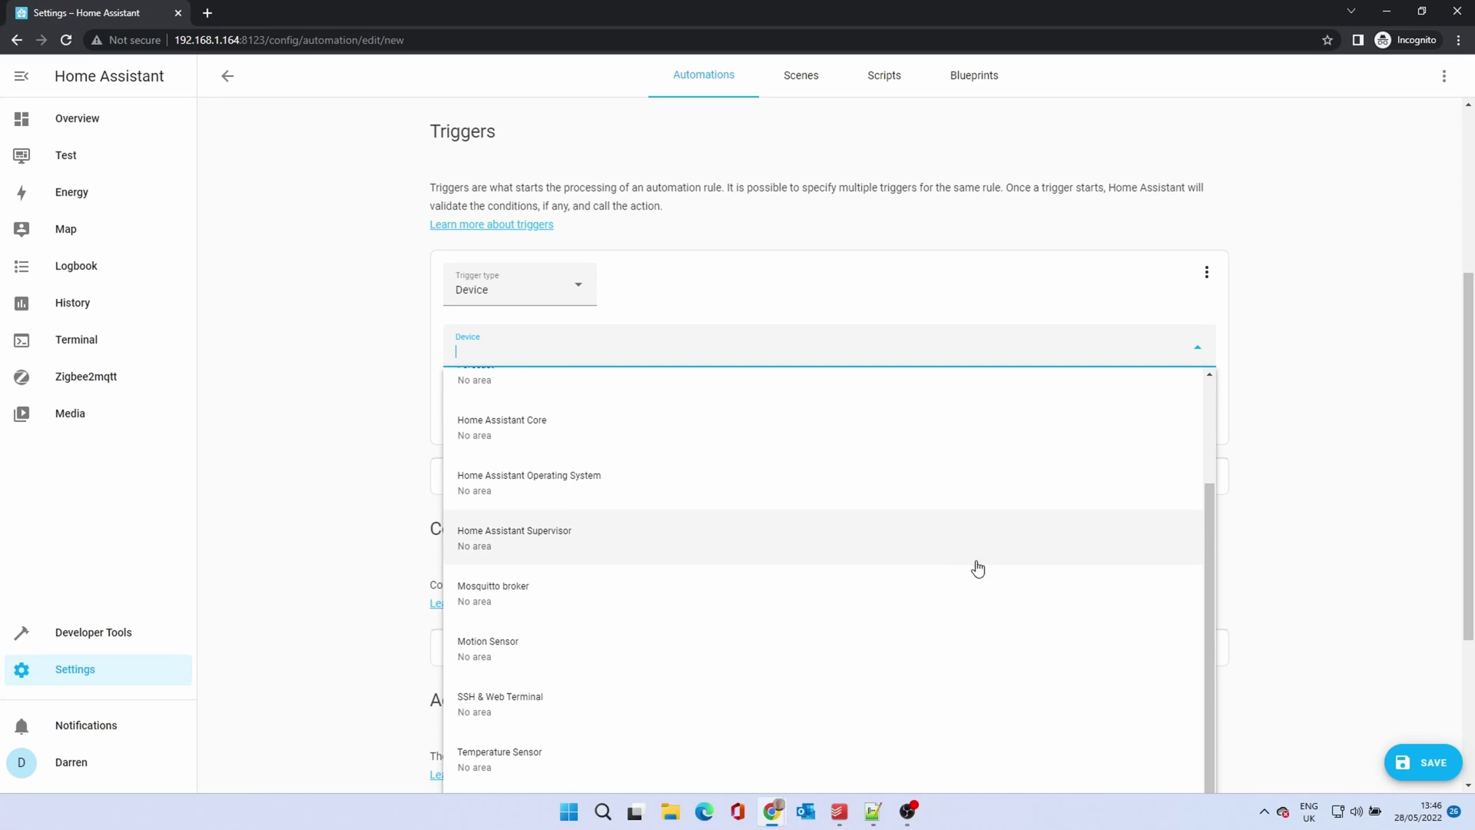
pyautogui.click(526, 767)
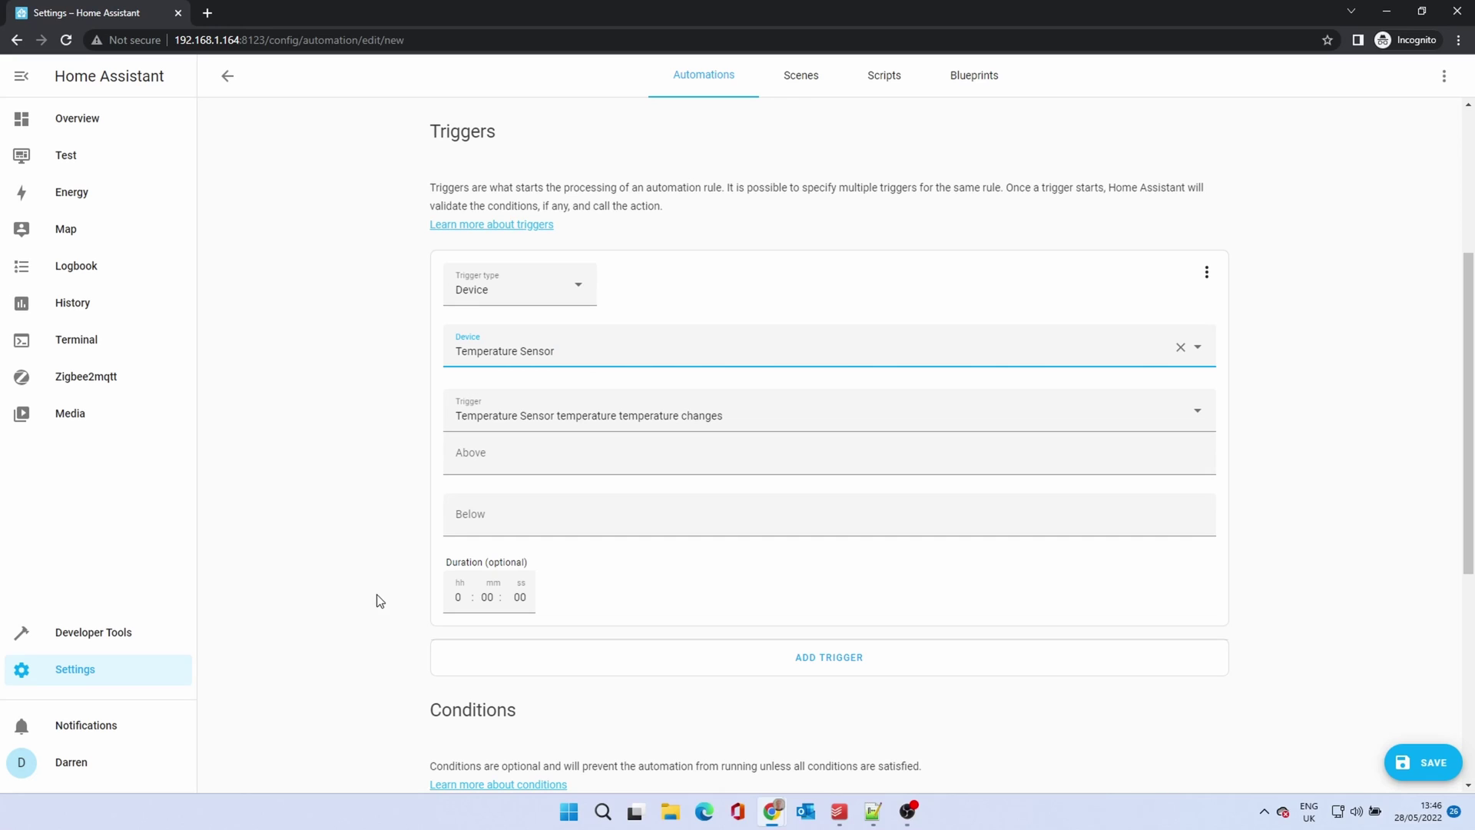
pyautogui.click(500, 459)
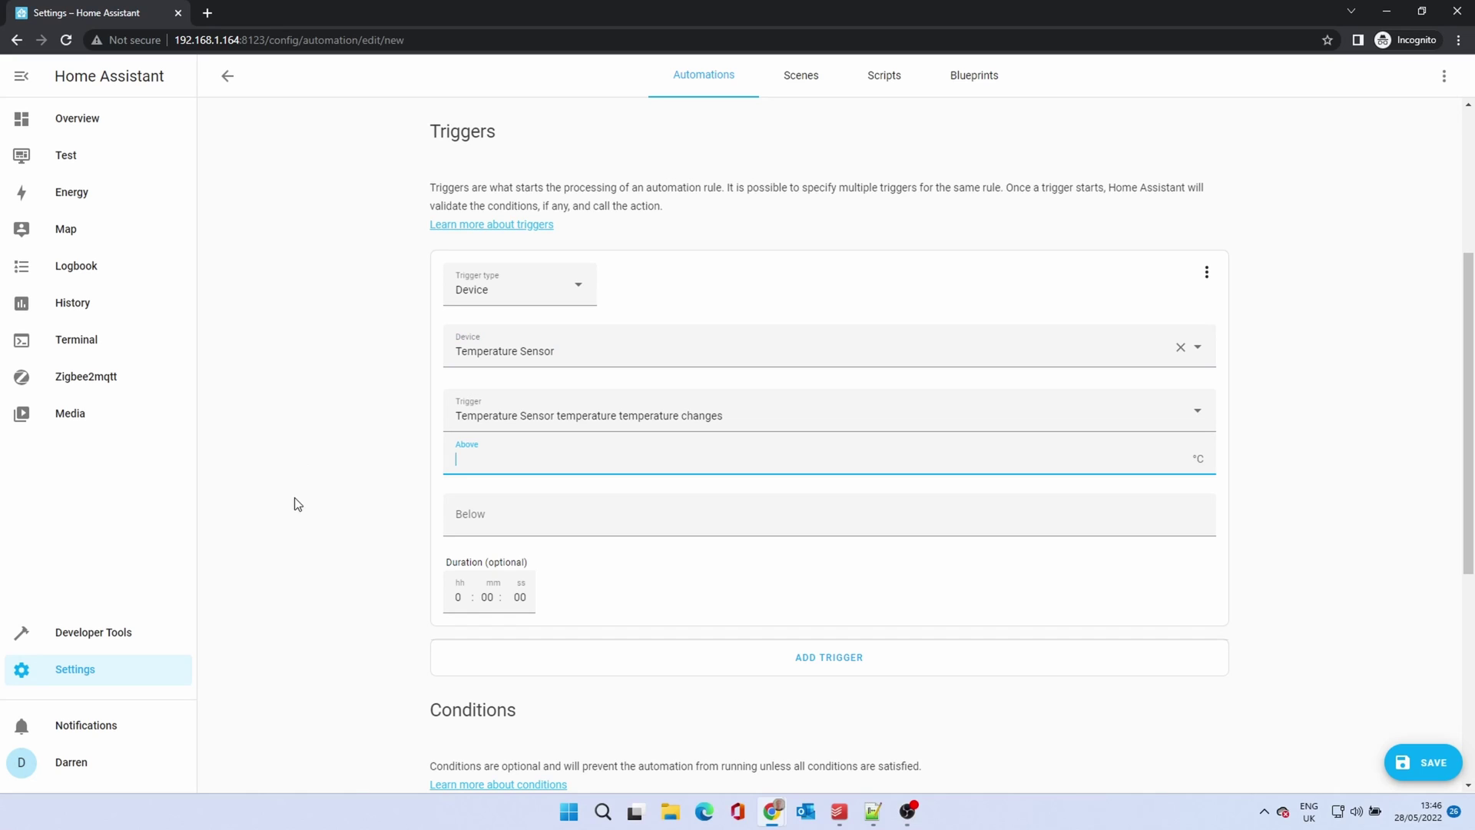
pyautogui.write('22')
# - In the Actions section, keep the action type as Device
pyautogui.scroll(-1, 398, 536)
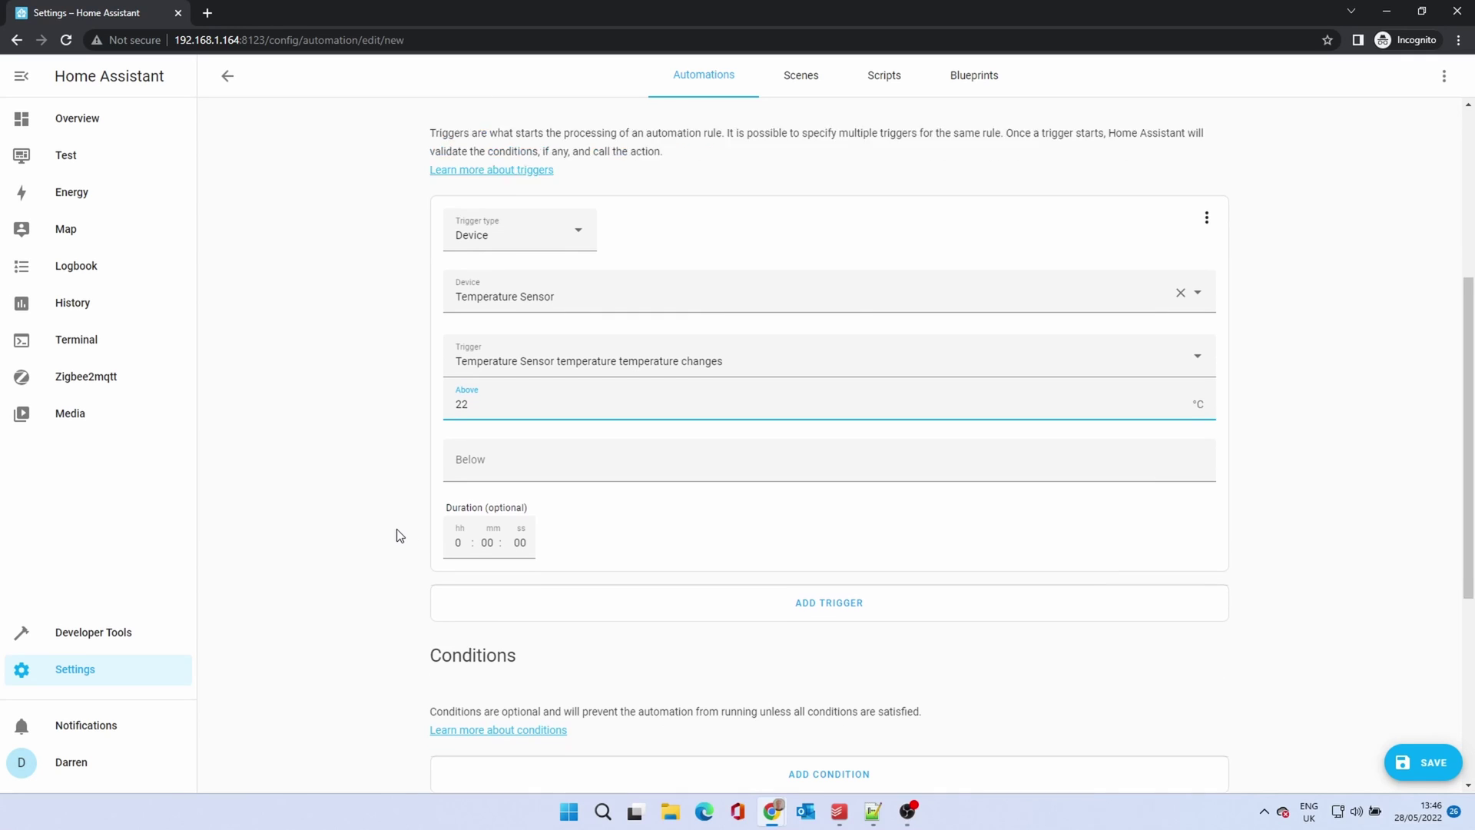
pyautogui.scroll(-1, 398, 535)
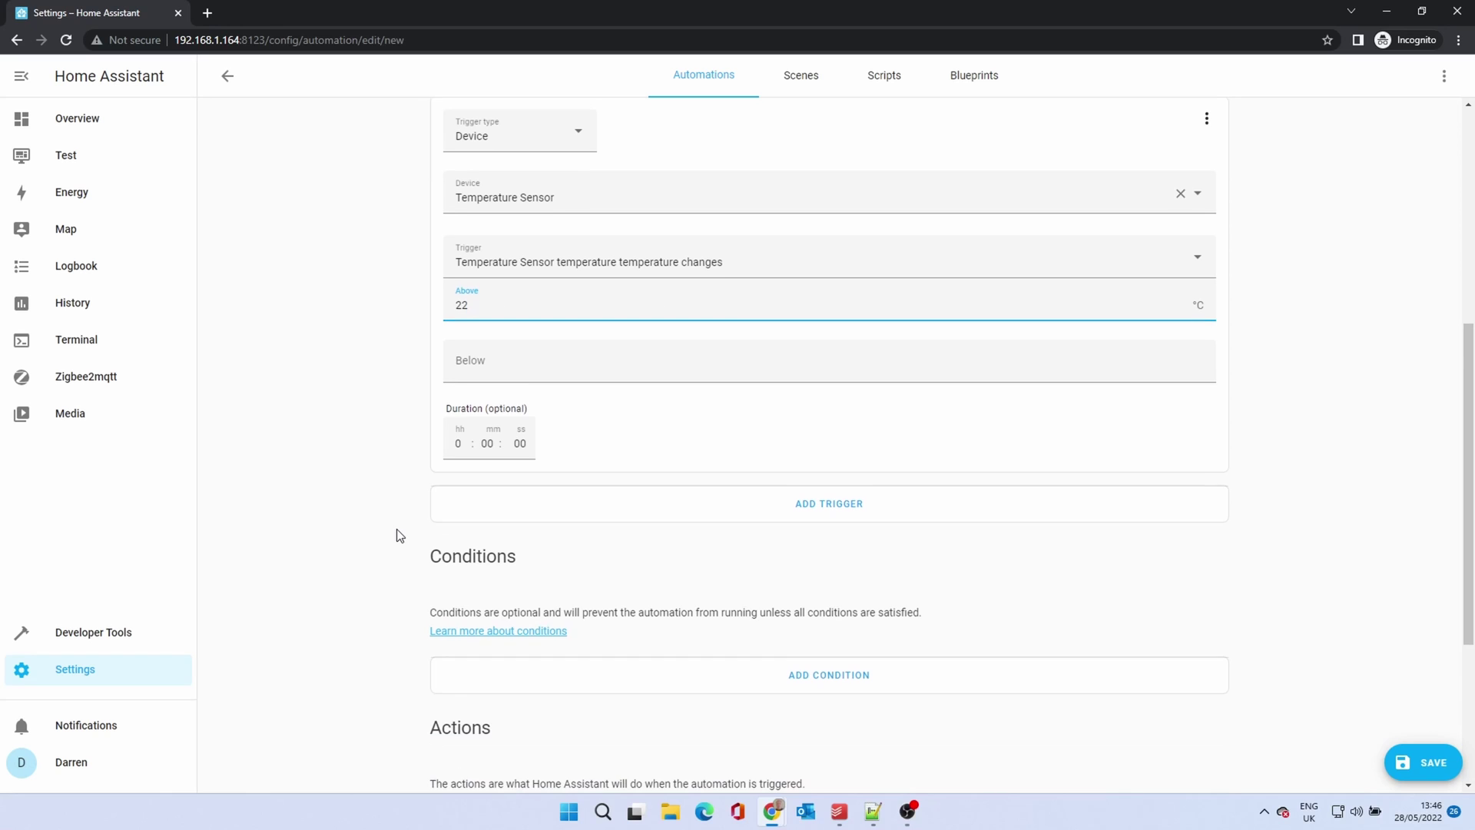
pyautogui.scroll(-1, 398, 536)
pyautogui.scroll(-3, 398, 535)
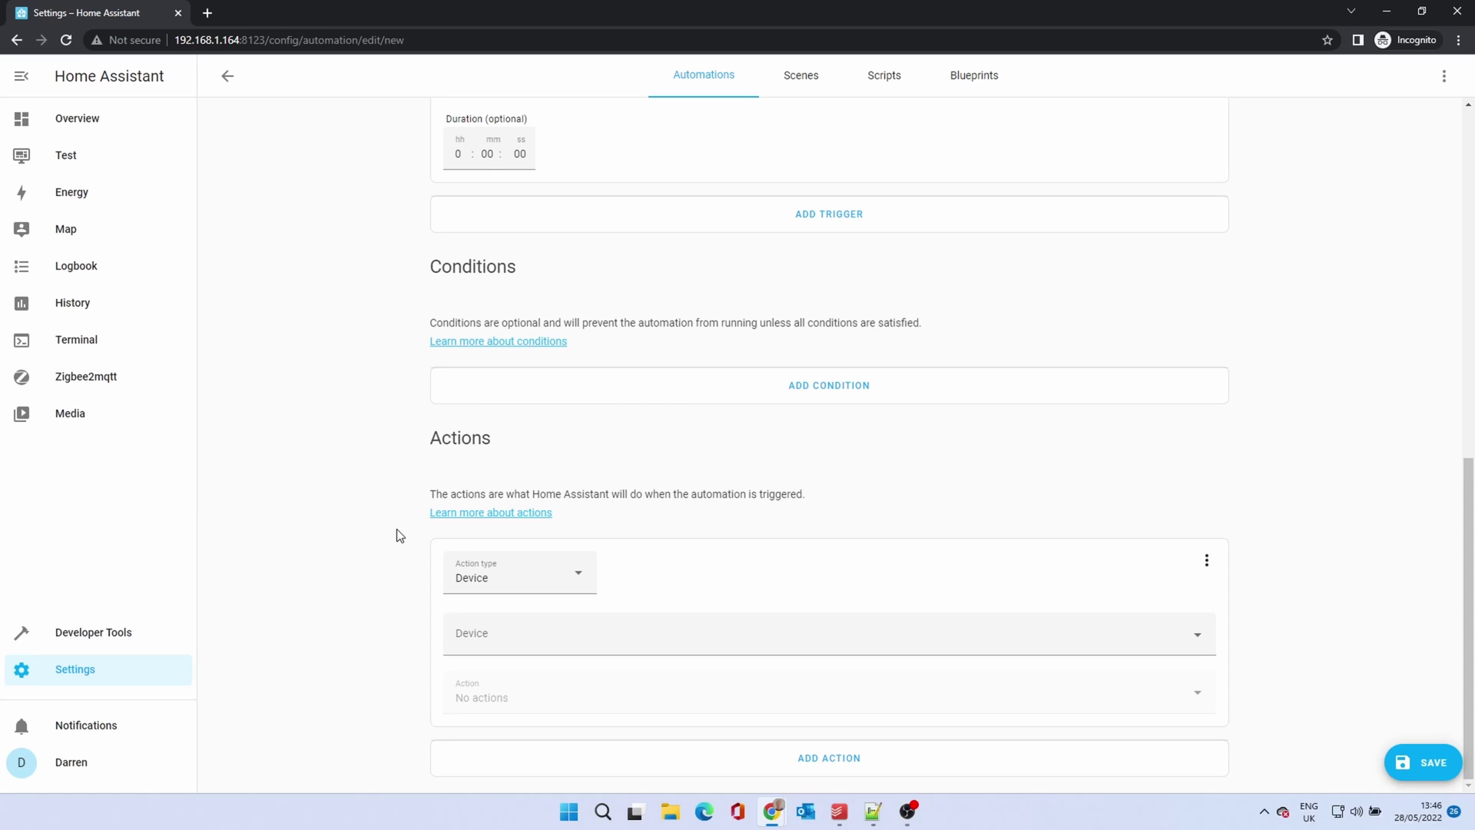
pyautogui.click(589, 578)
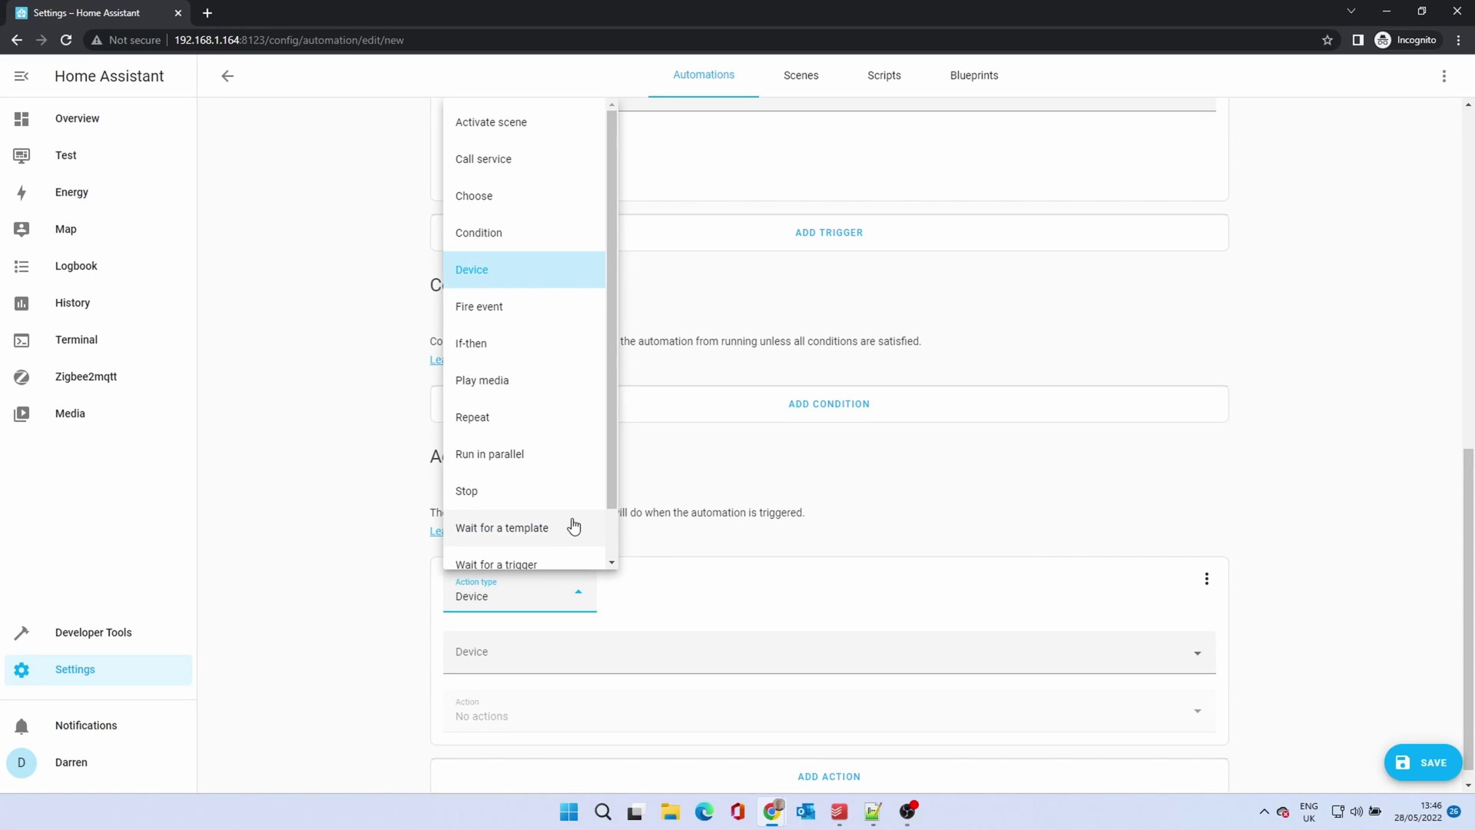
pyautogui.scroll(-1, 573, 522)
pyautogui.scroll(1, 574, 523)
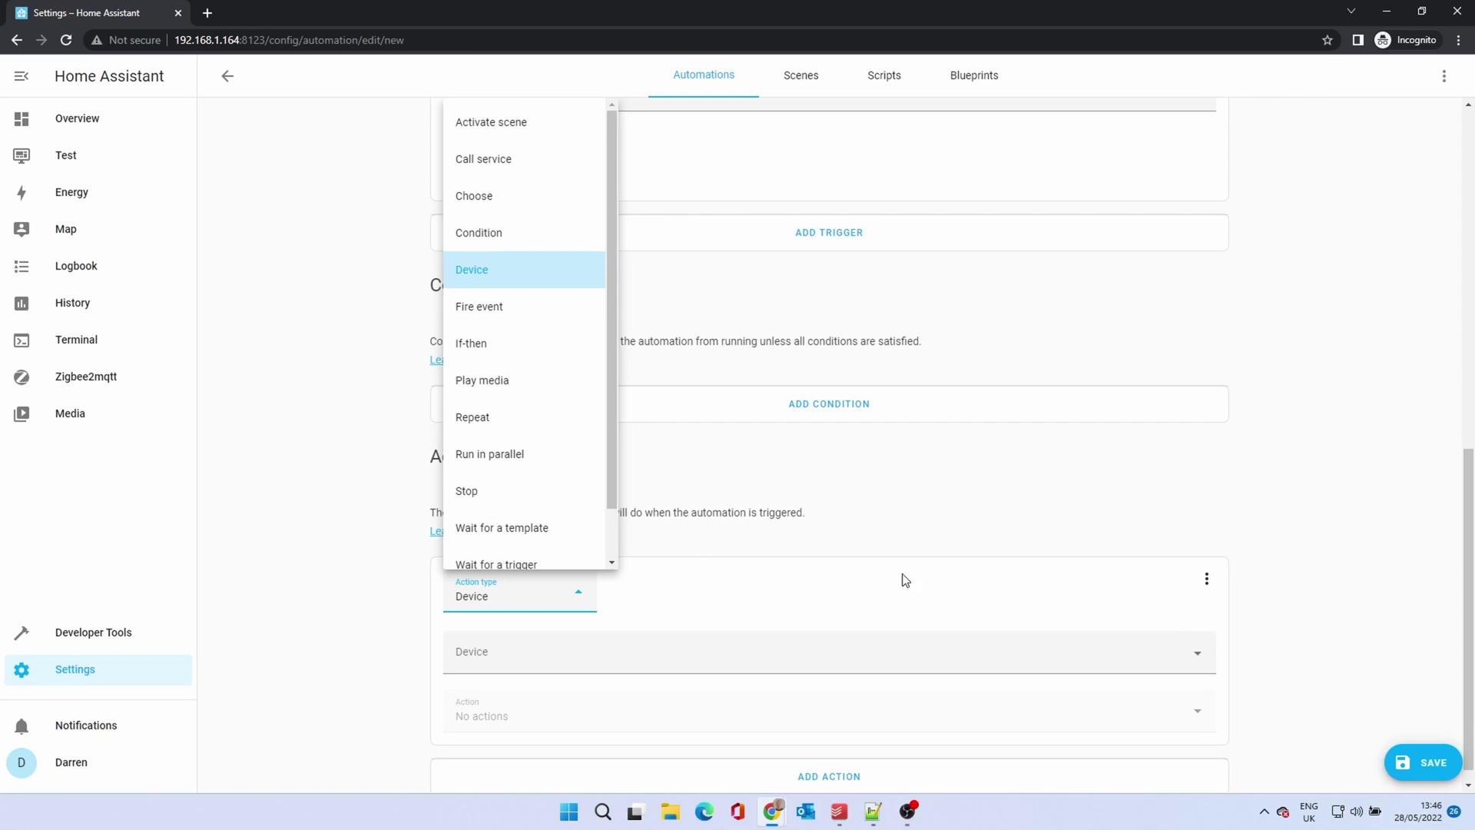
pyautogui.click(938, 579)
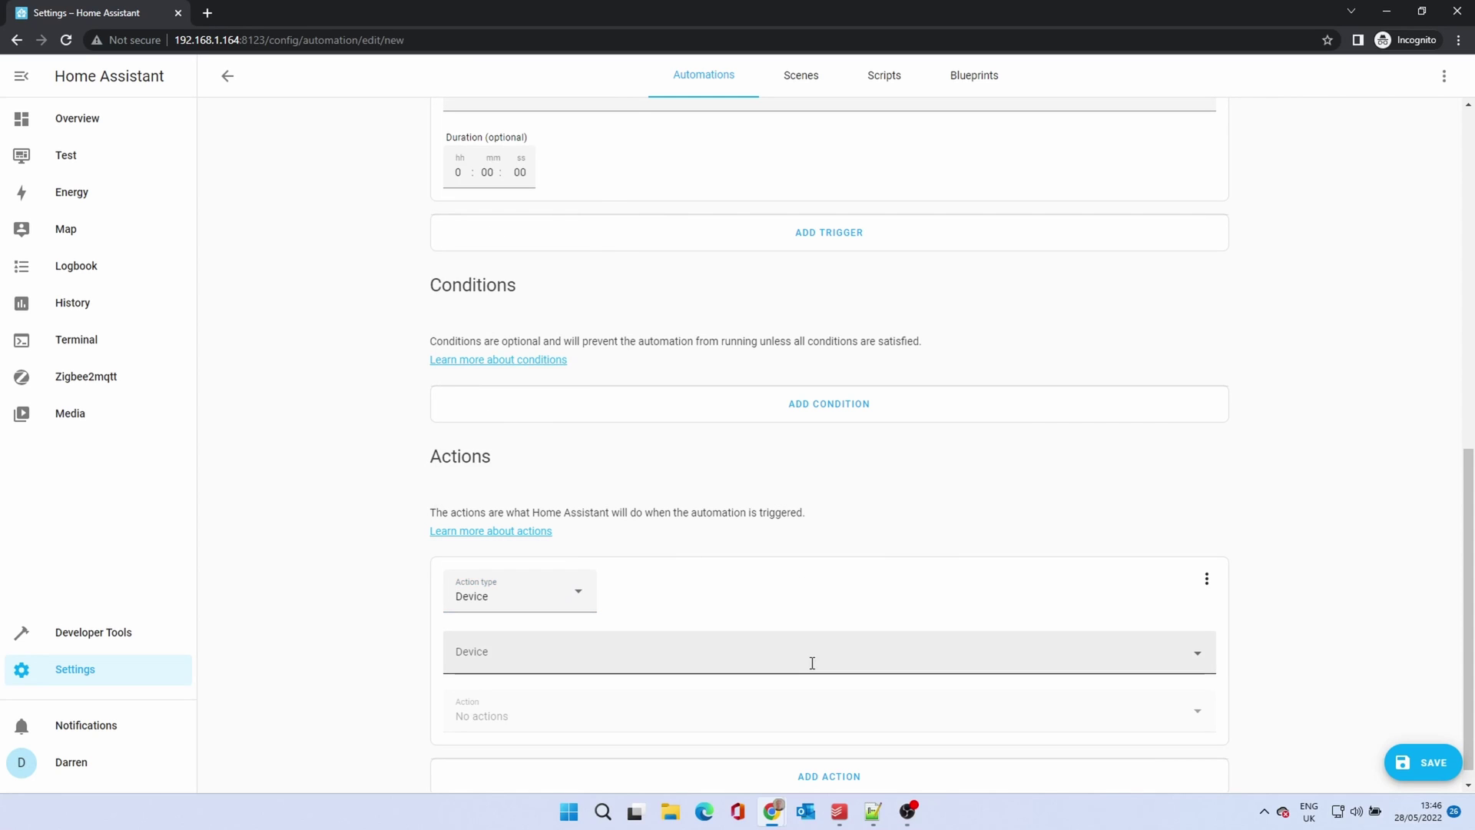
# - Choose the Fan device with the 'Turn on Fan' action
pyautogui.click(1198, 654)
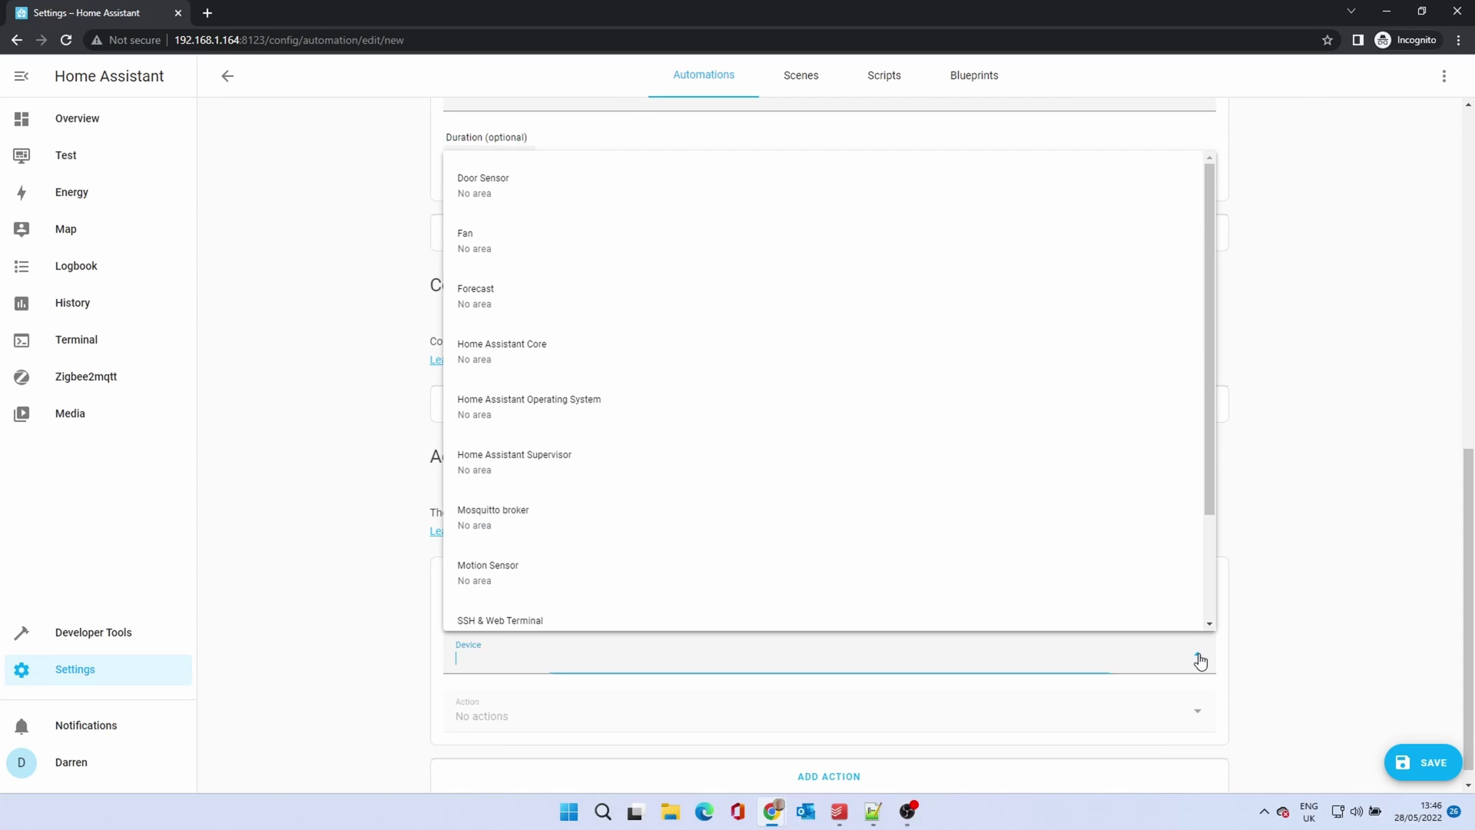
pyautogui.click(556, 251)
pyautogui.scroll(-1, 348, 580)
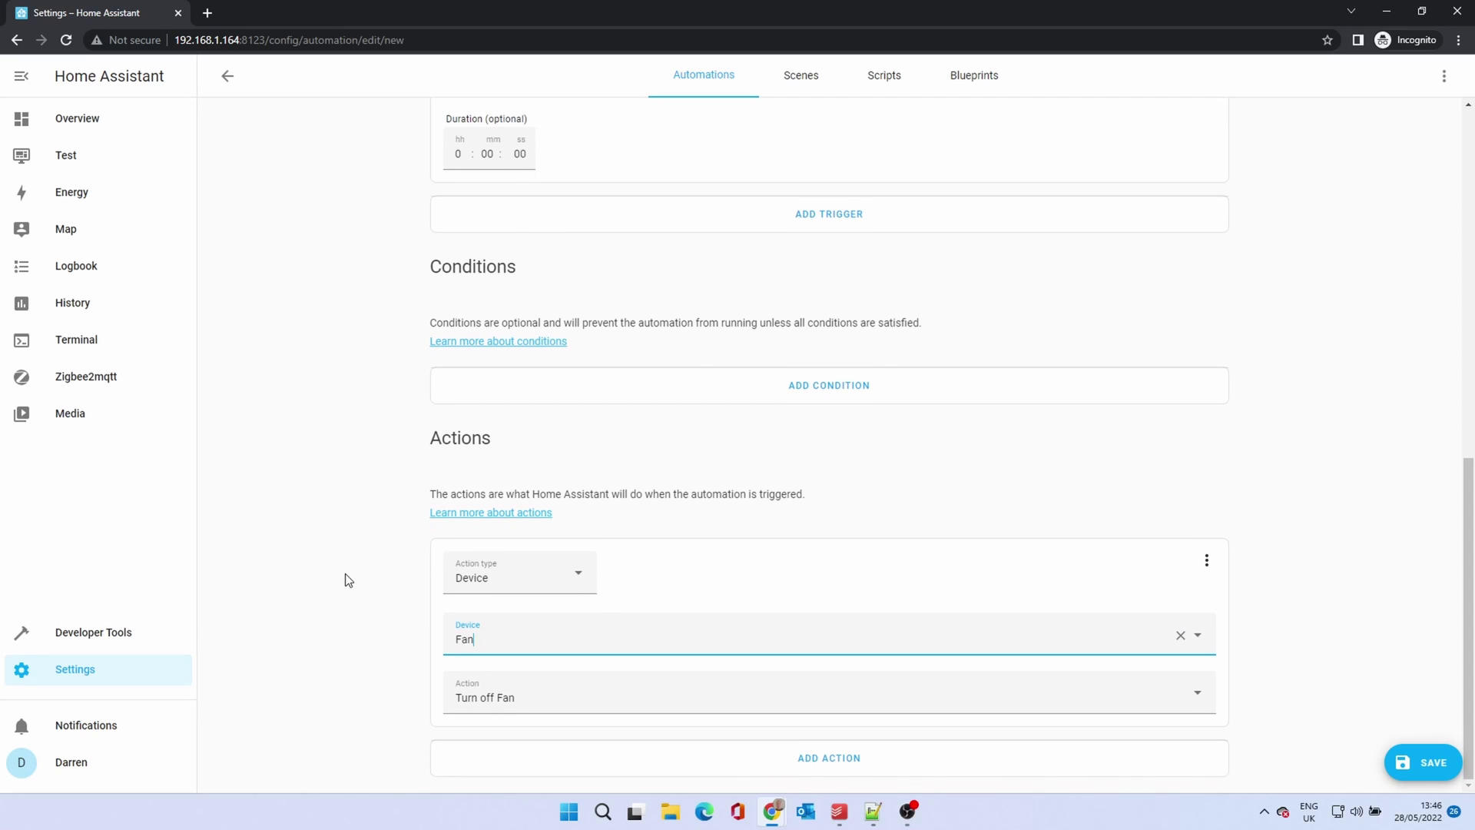
pyautogui.click(1203, 699)
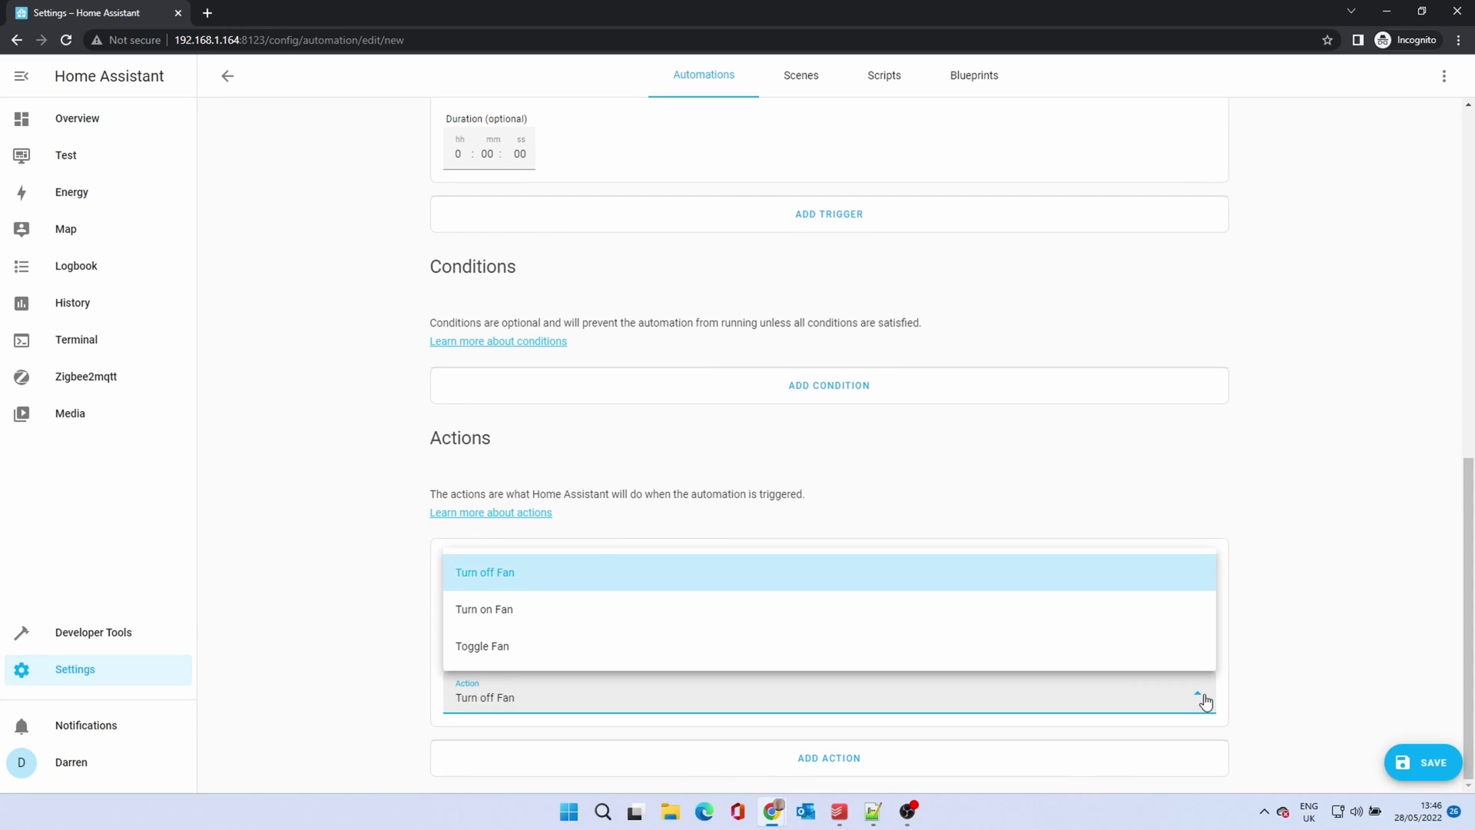
pyautogui.click(637, 615)
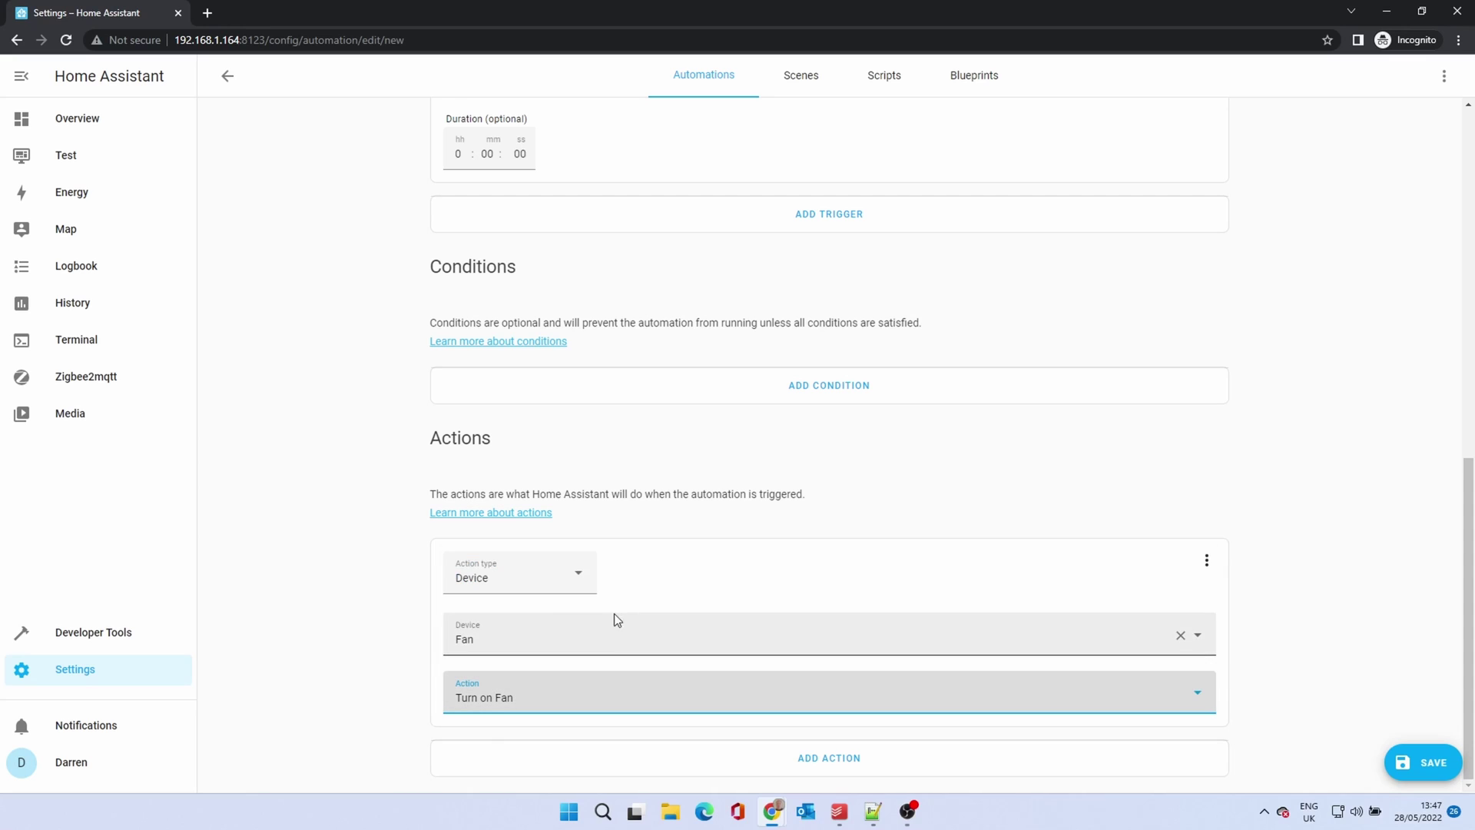
pyautogui.click(408, 713)
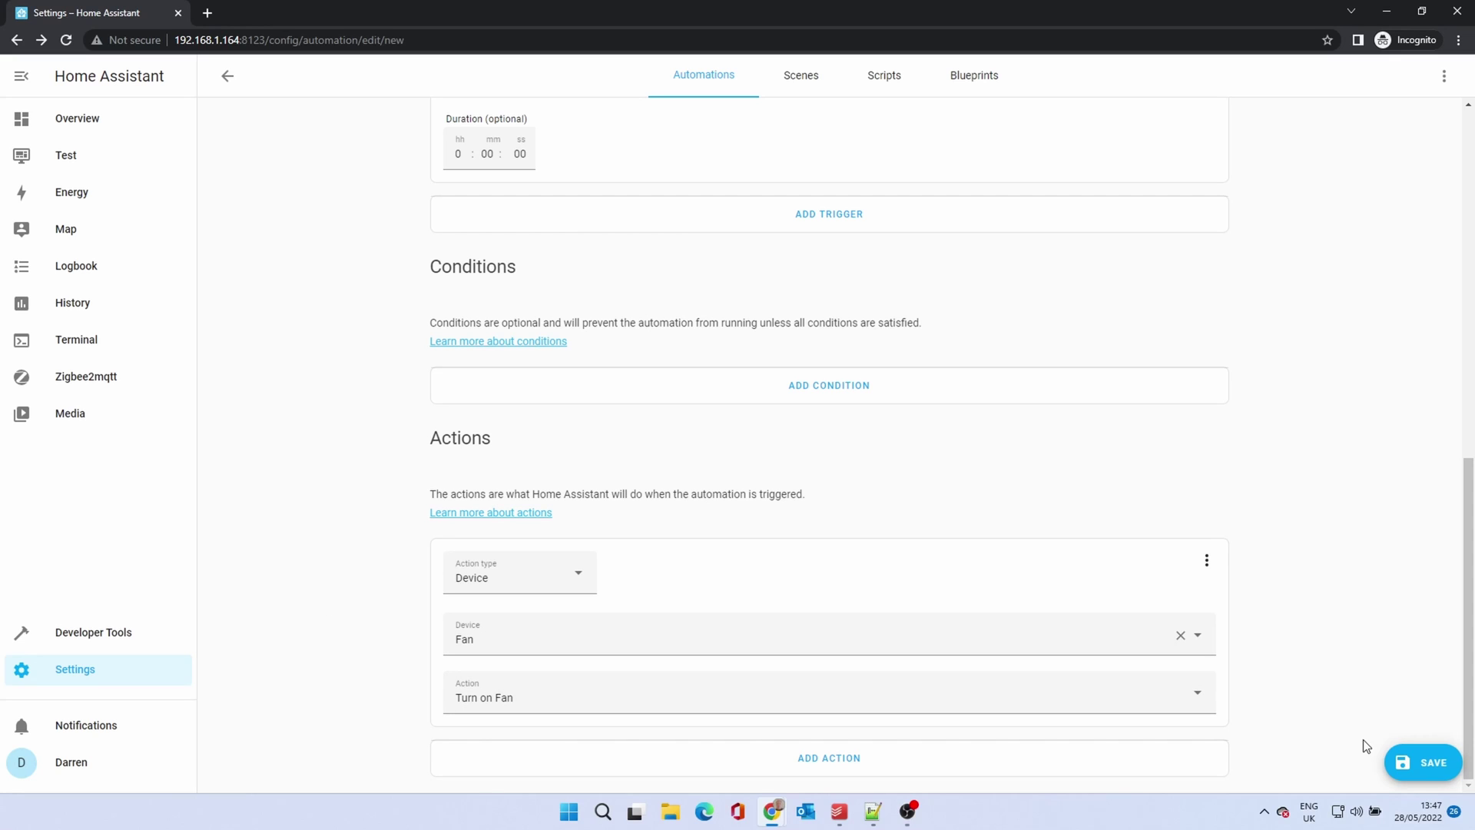
# - Save the Cooling fan automation and return to the top of the editor
pyautogui.click(1429, 761)
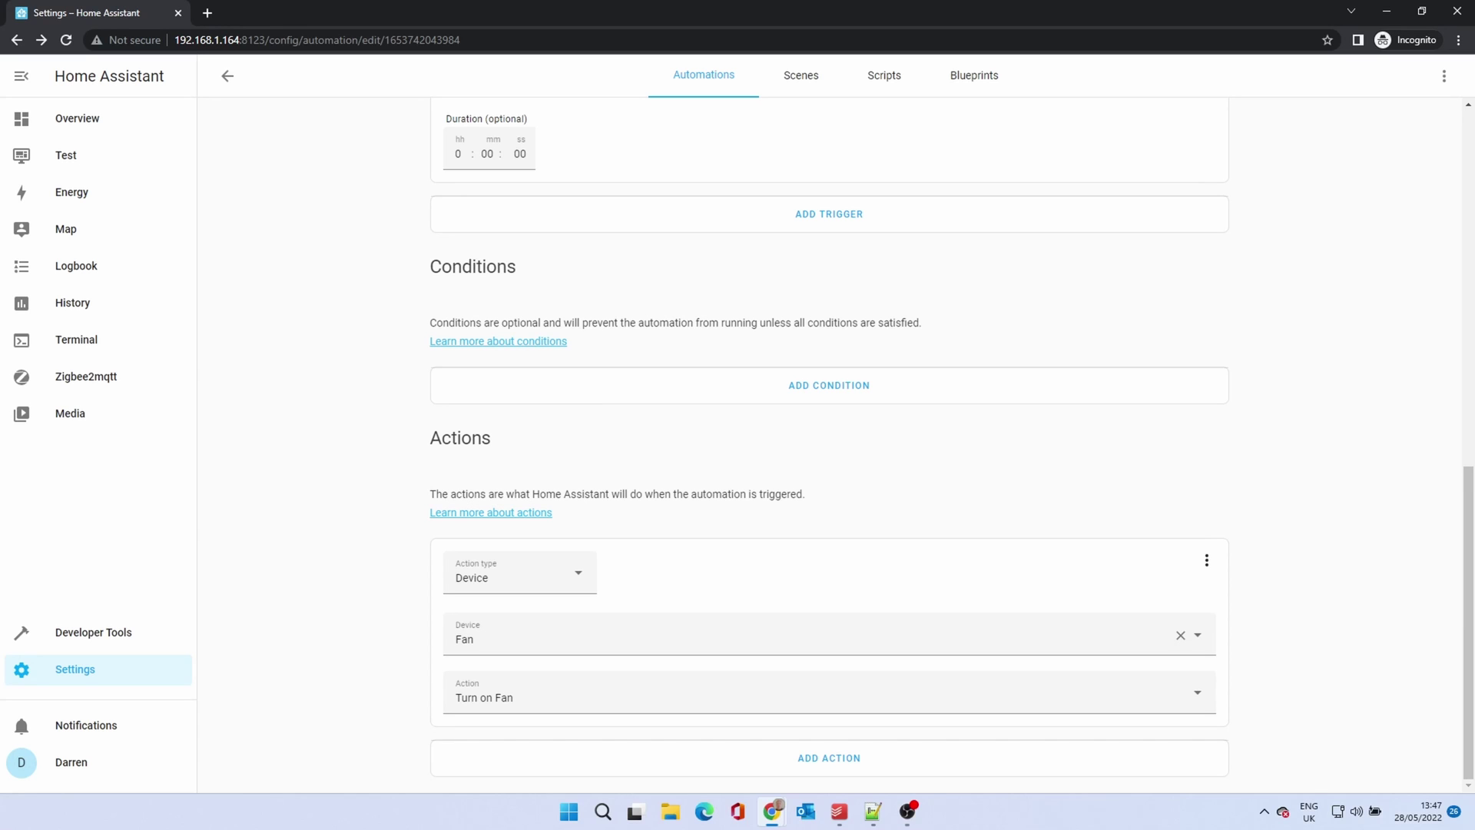
pyautogui.scroll(8, 367, 426)
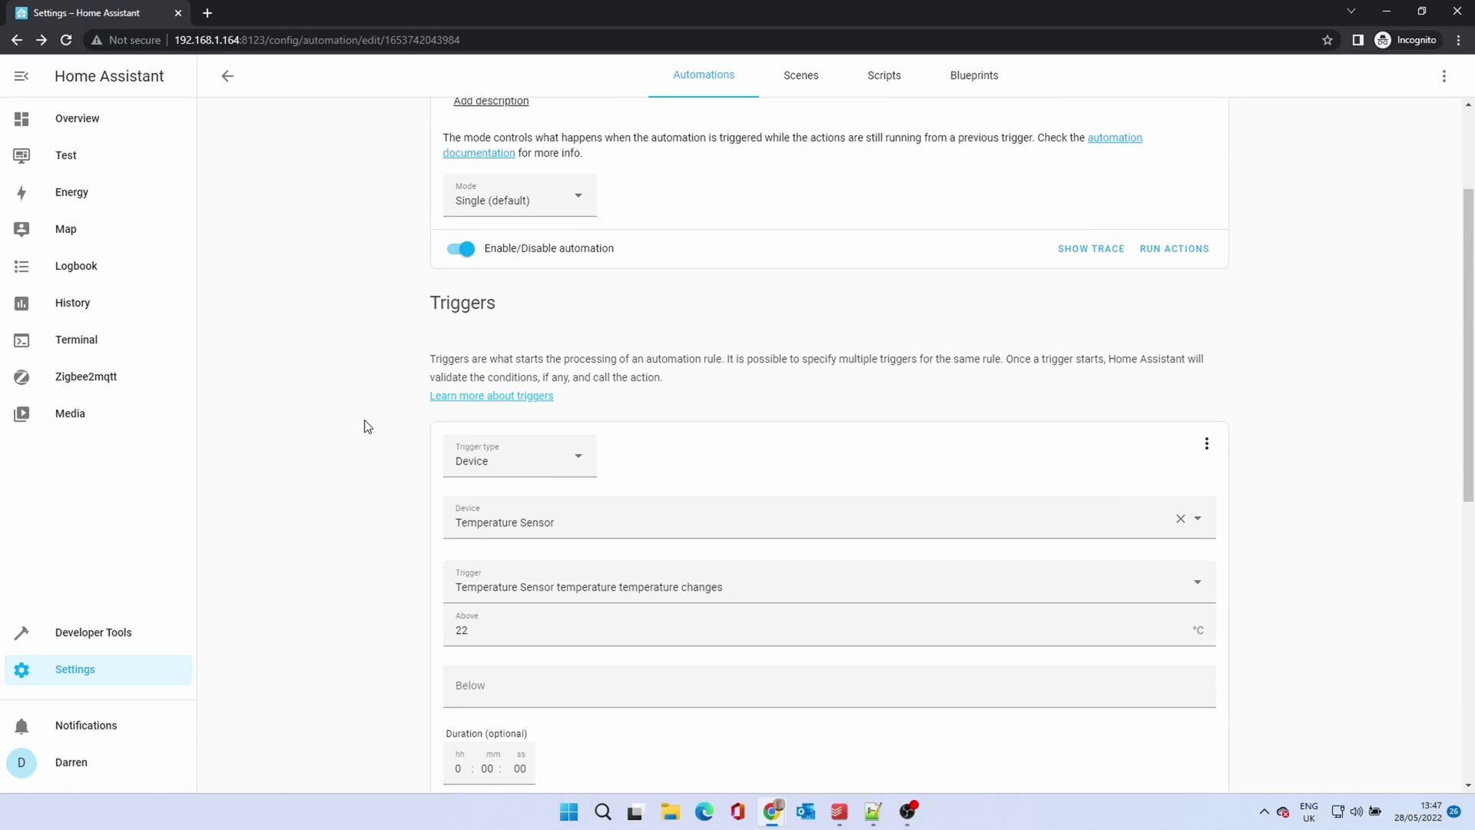
pyautogui.scroll(2, 367, 426)
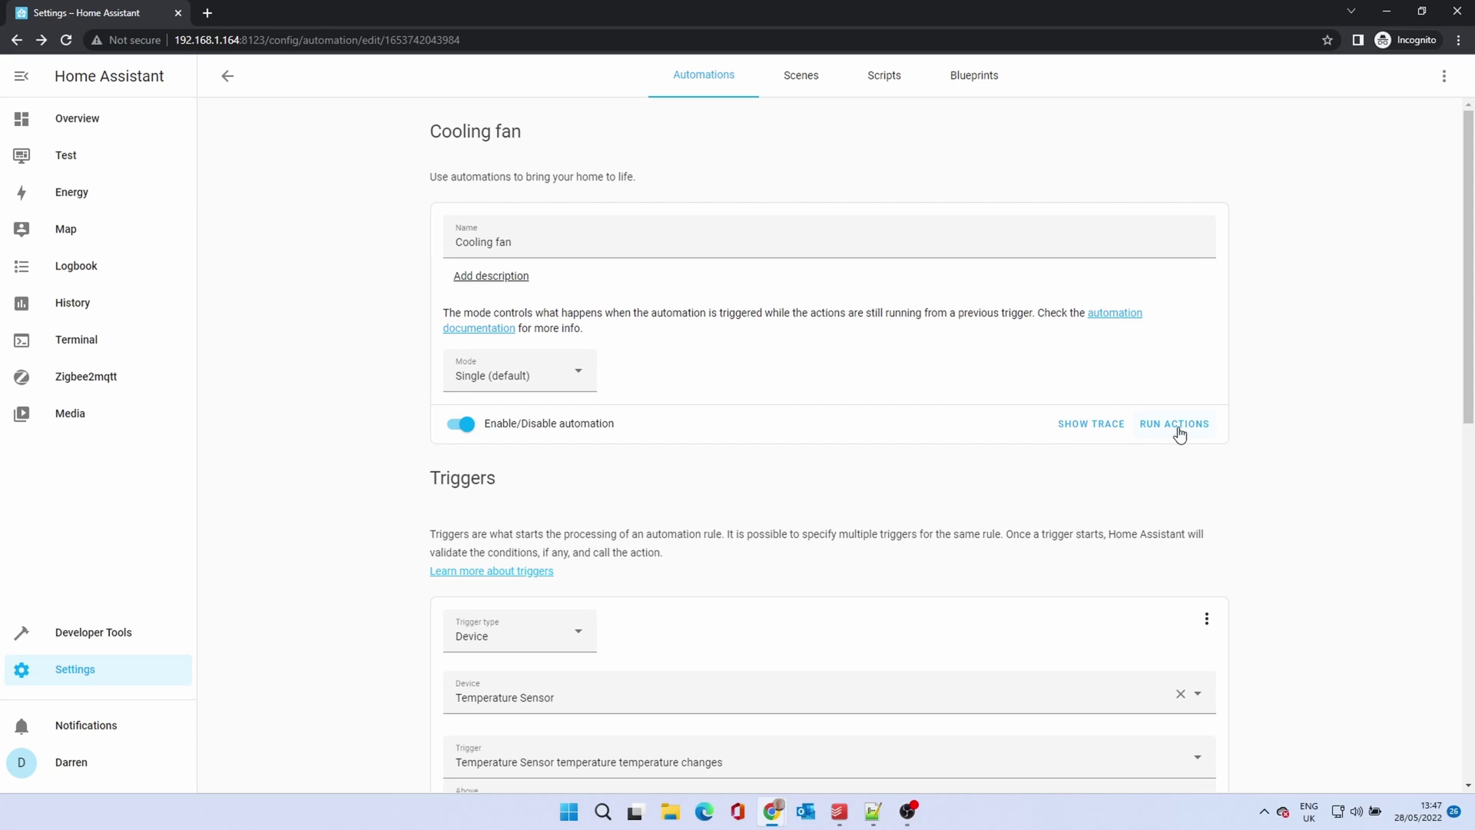
# - Check the Cooling fan trace, then run its actions from the Automations list
pyautogui.click(1111, 424)
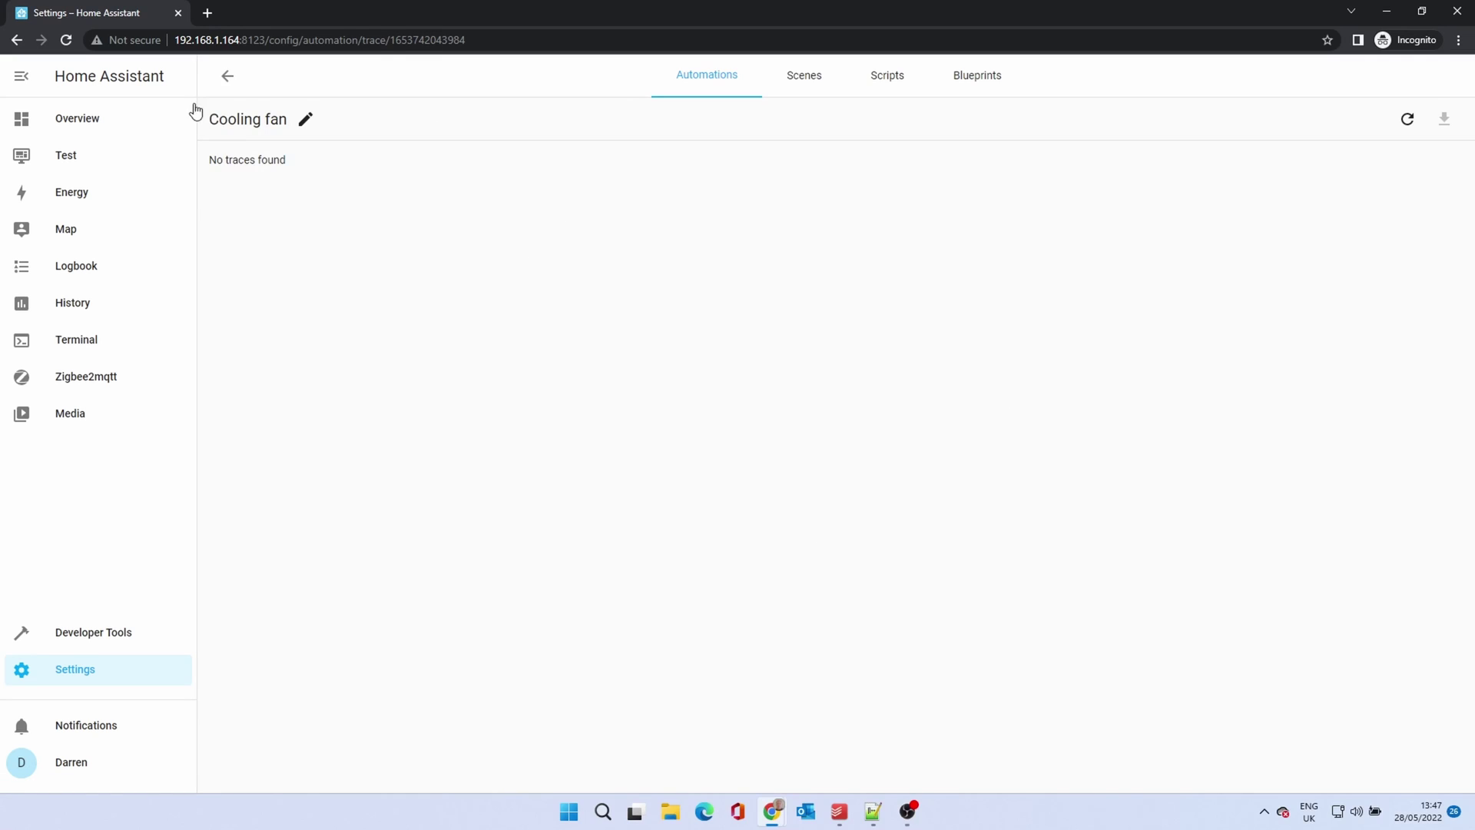
pyautogui.click(228, 77)
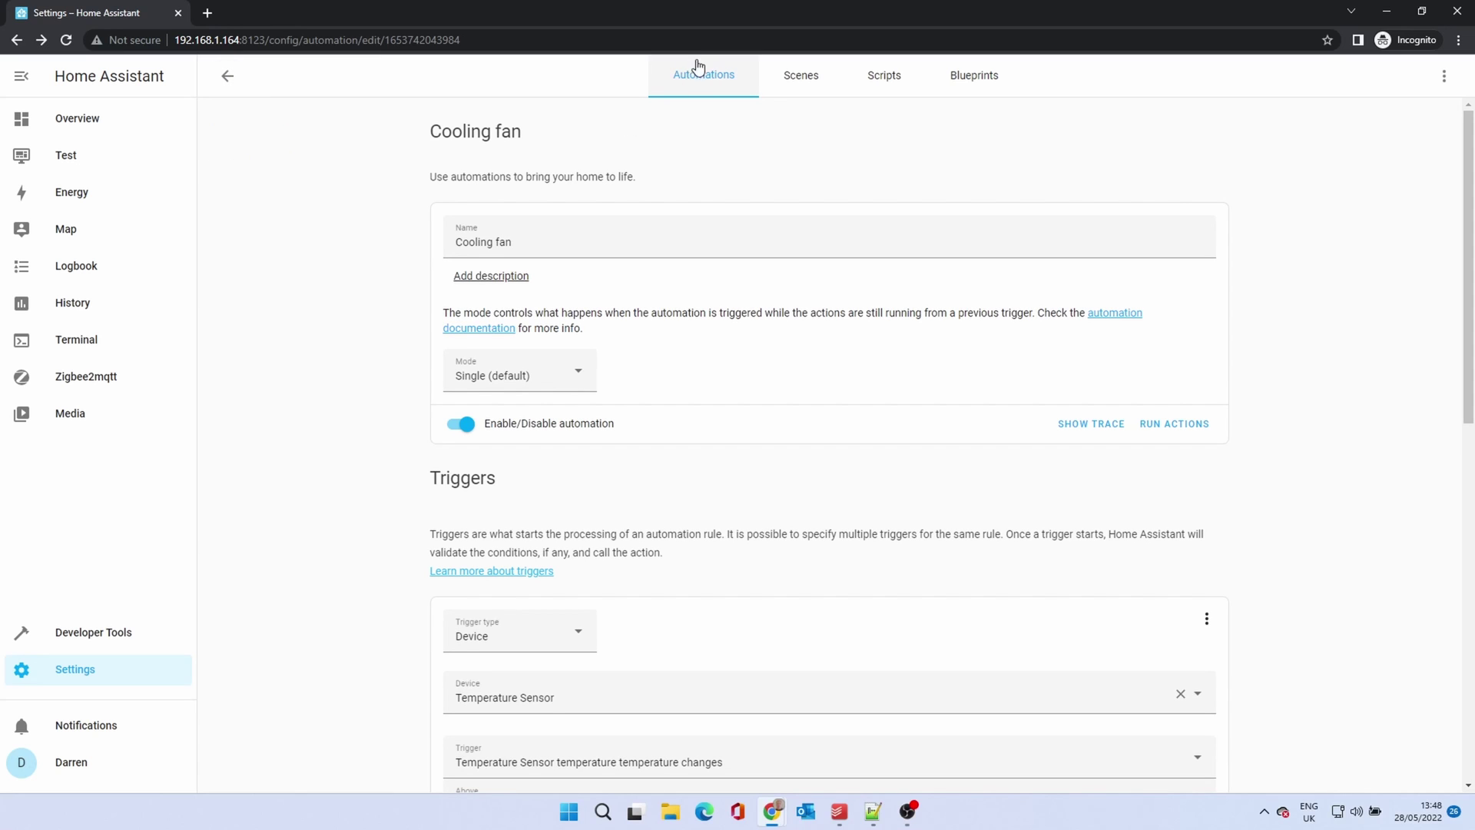
pyautogui.click(230, 77)
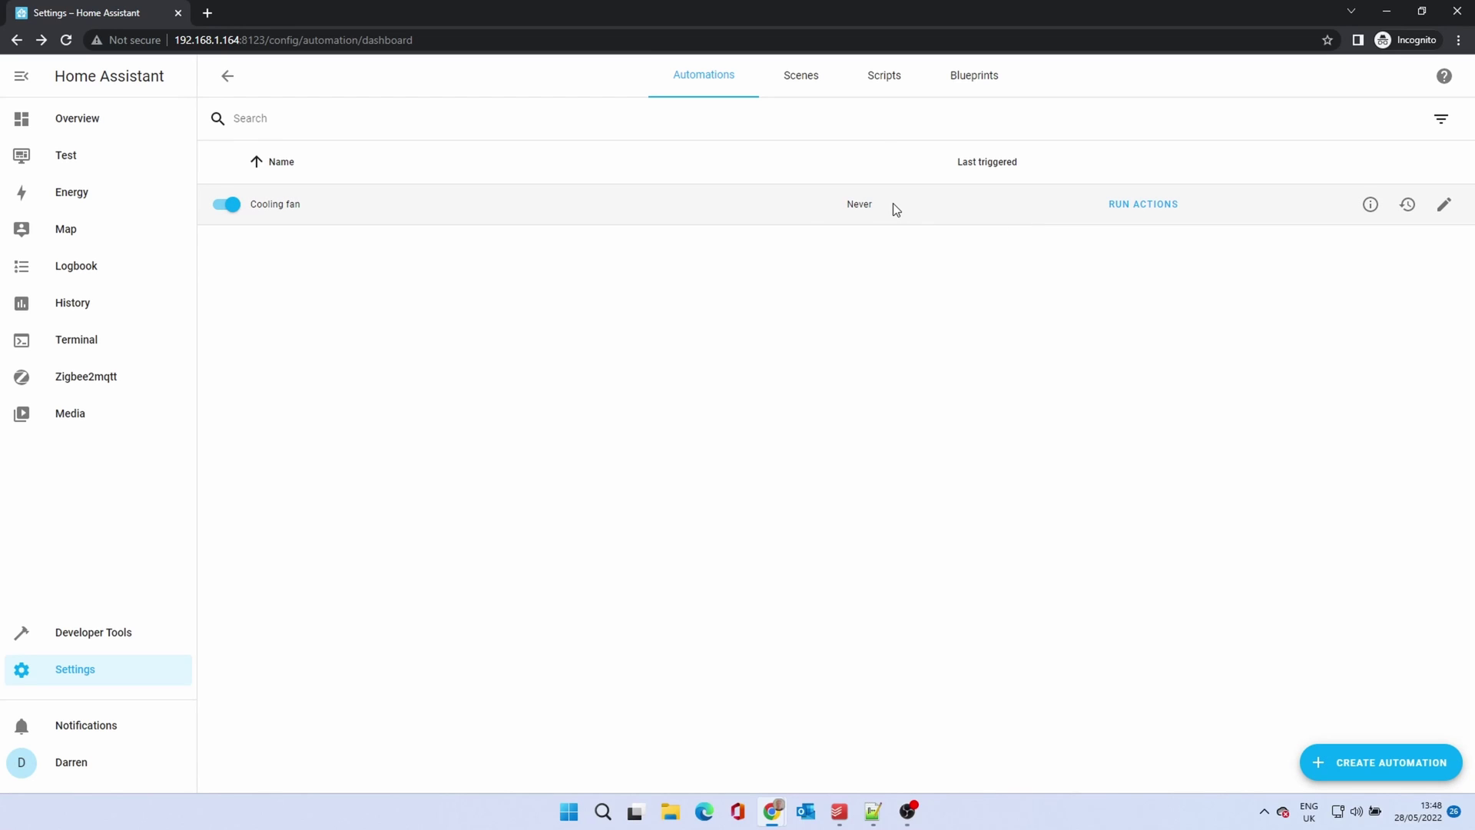
pyautogui.click(1130, 206)
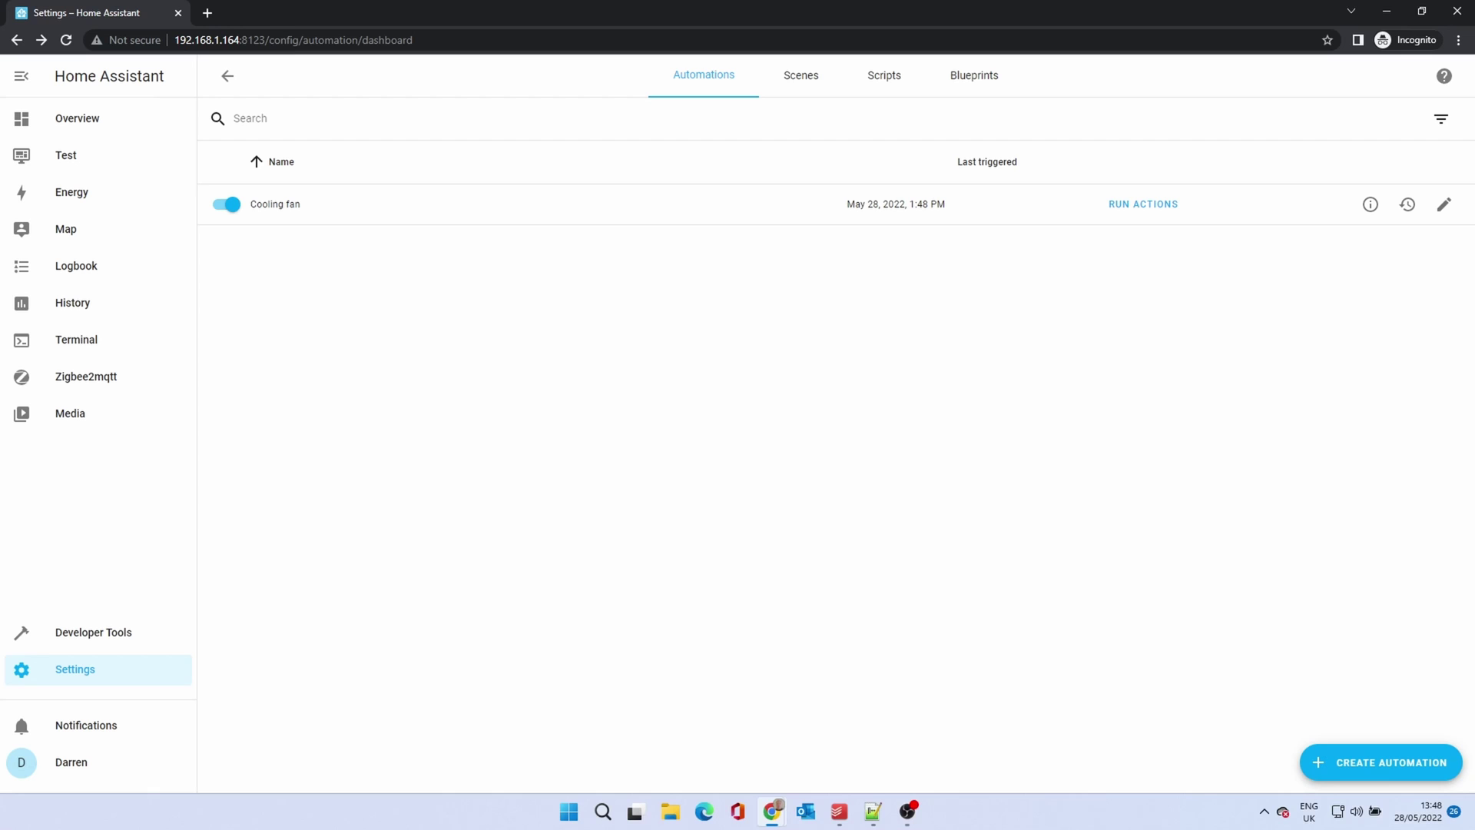
# - Start another empty automation named 'Cooling fan off'
pyautogui.click(1395, 766)
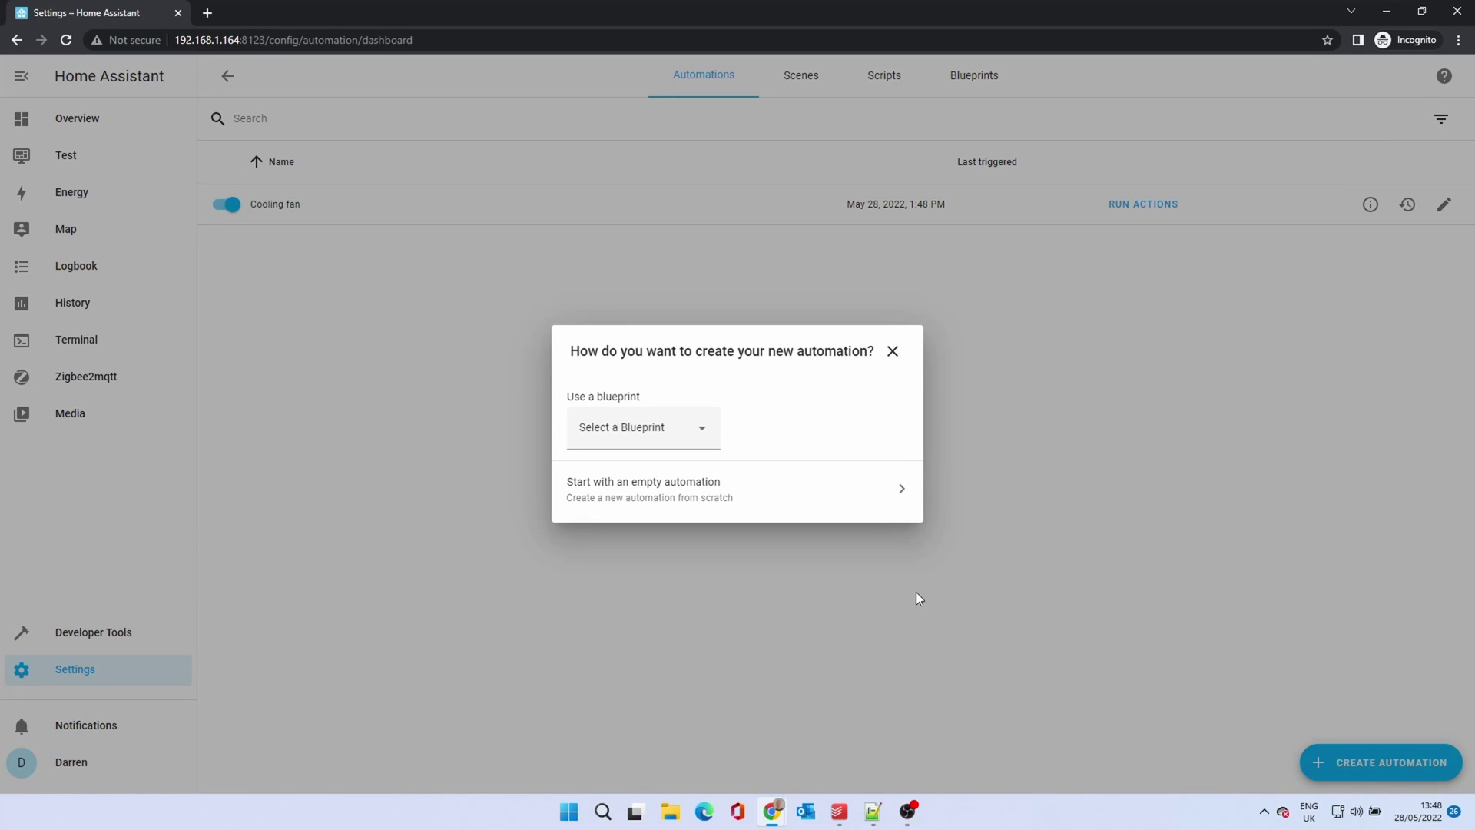
pyautogui.click(859, 501)
pyautogui.moveTo(564, 238); pyautogui.dragTo(424, 244)
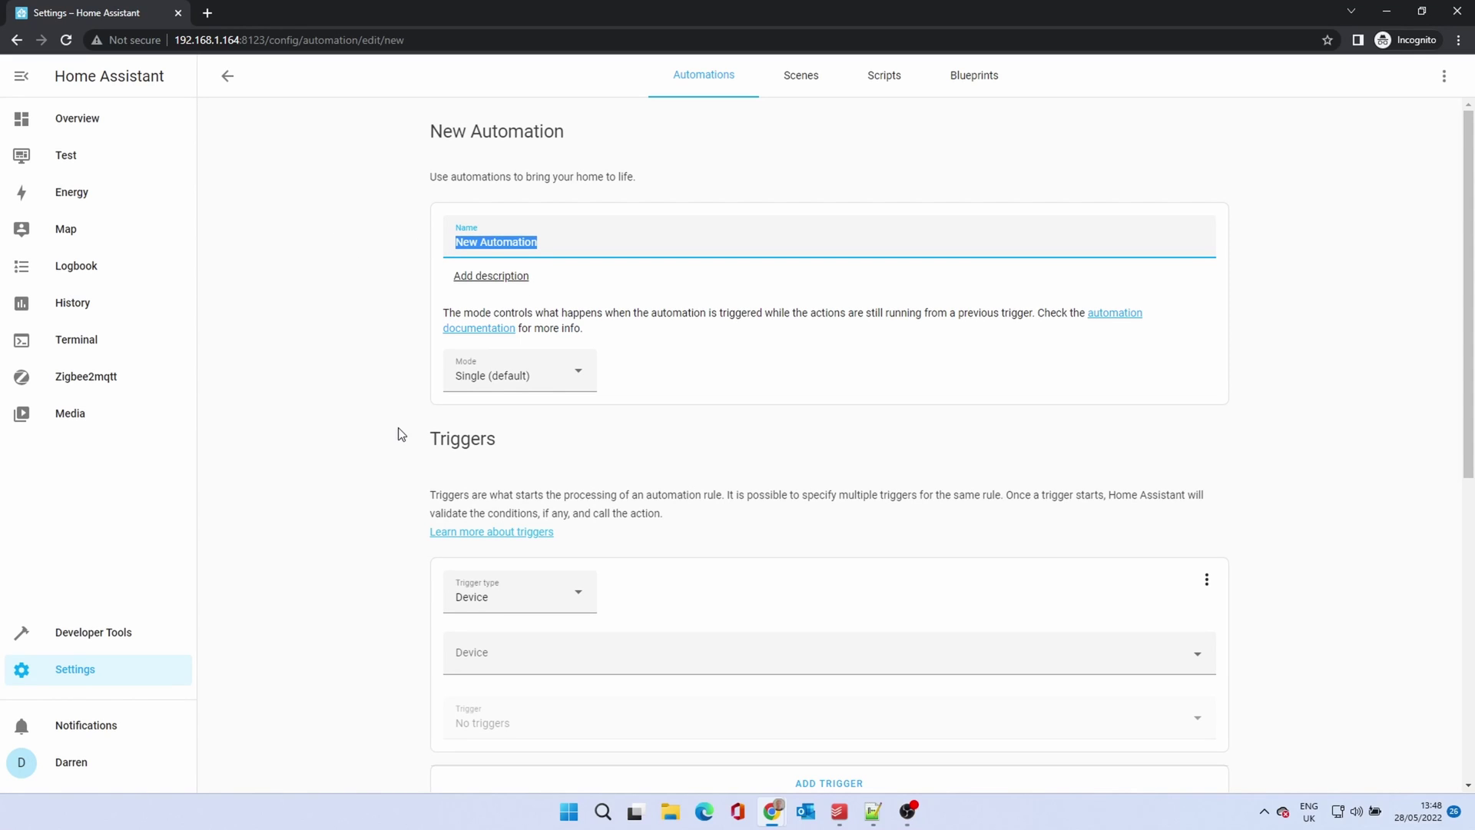
pyautogui.write('Cooling fan off')
# - Set a Device trigger on Temperature Sensor firing when temperature drops below 22 °C
pyautogui.scroll(-3, 397, 456)
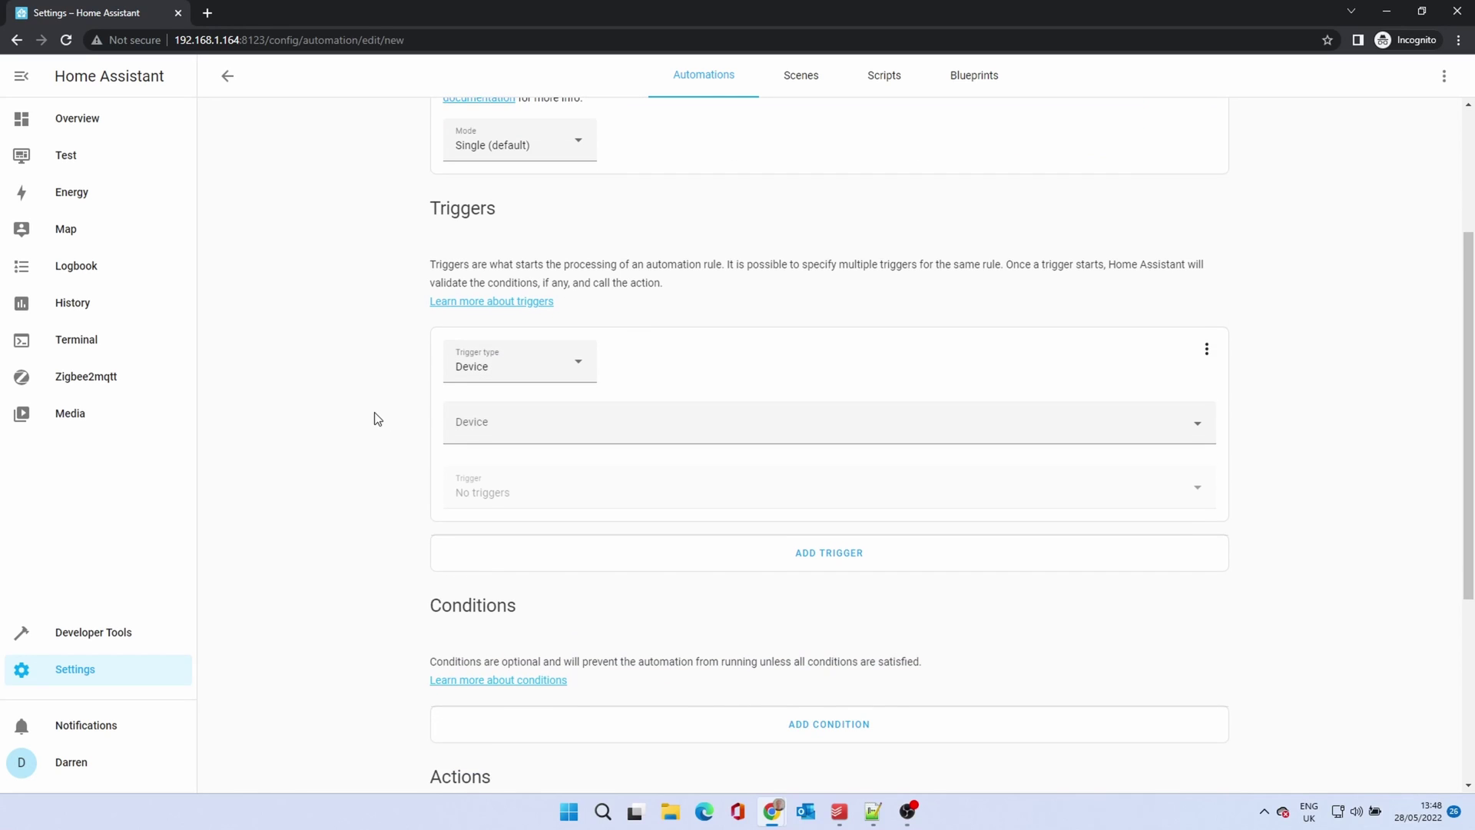
pyautogui.scroll(-1, 398, 379)
pyautogui.click(573, 298)
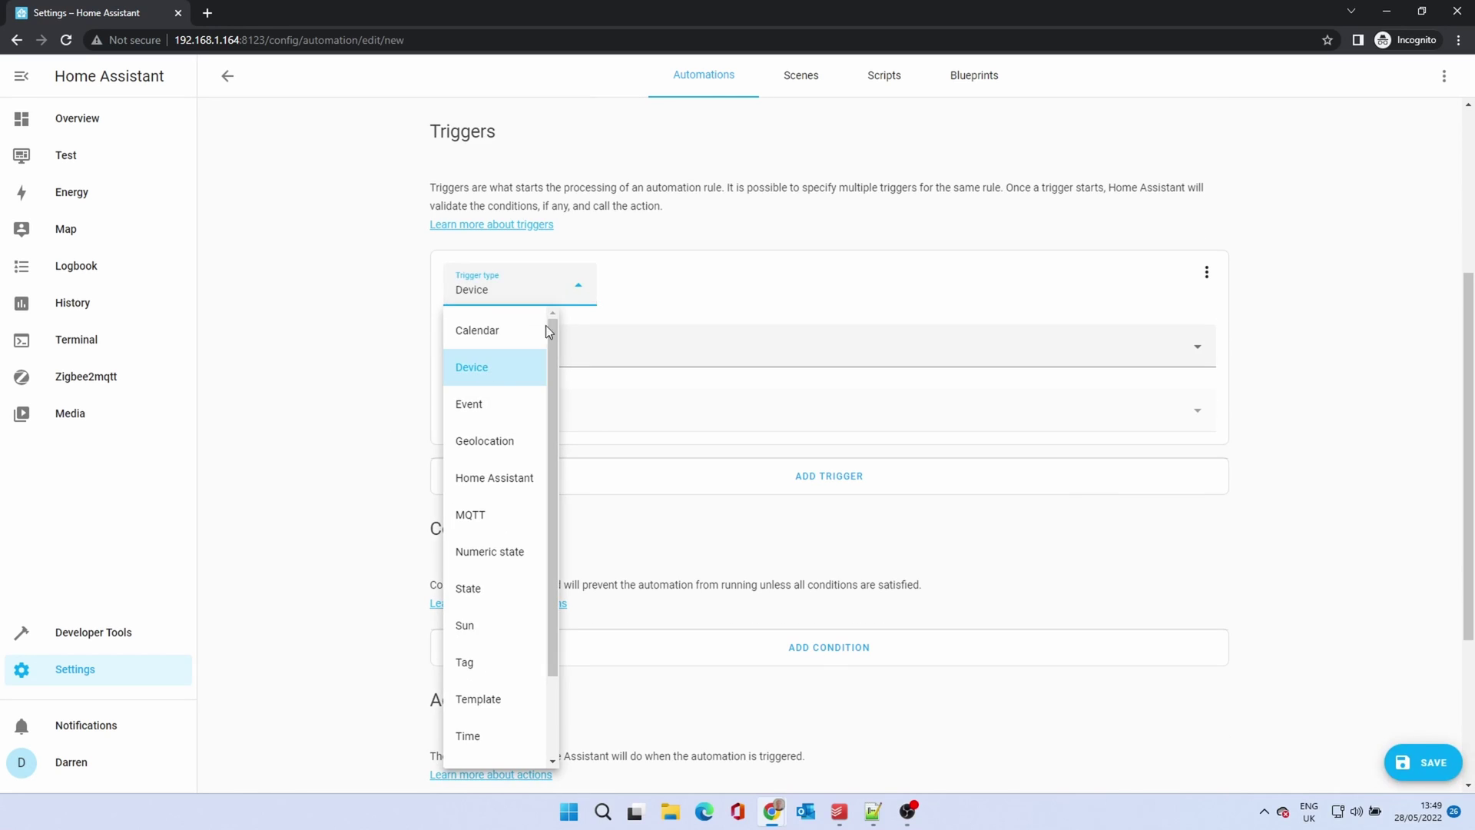
pyautogui.click(484, 372)
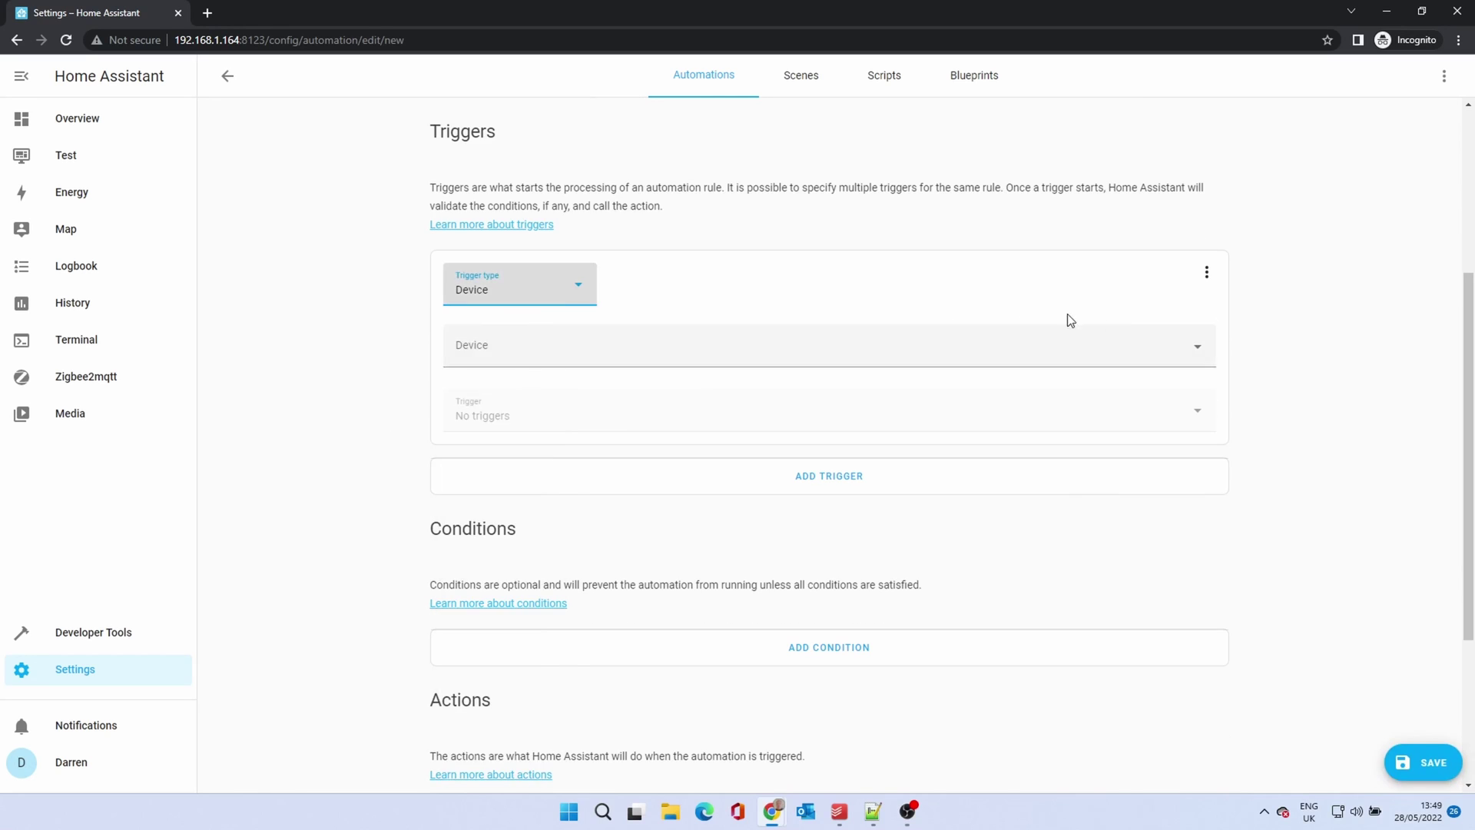
pyautogui.click(1180, 350)
pyautogui.scroll(-2, 944, 524)
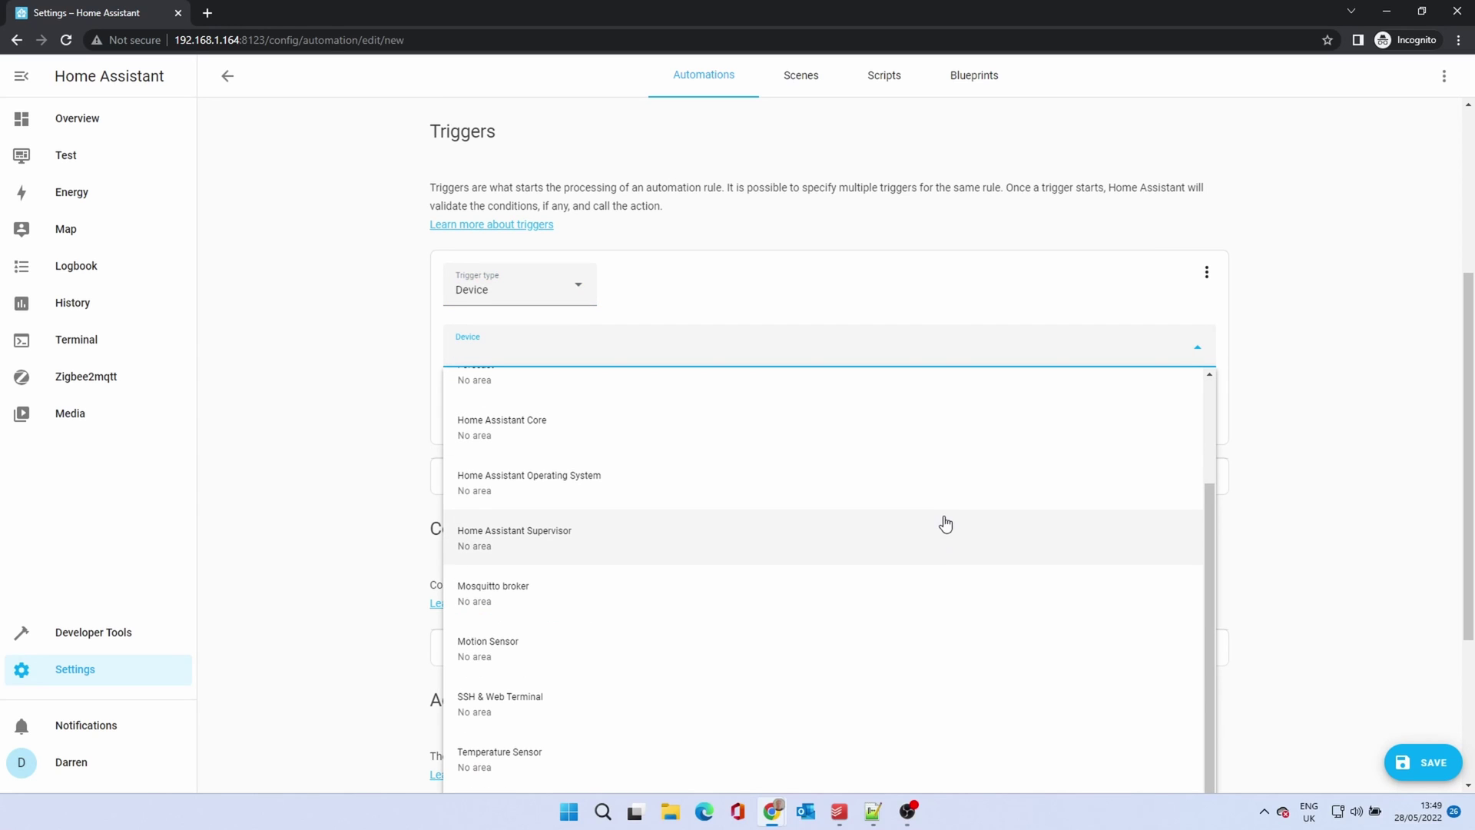
pyautogui.click(698, 759)
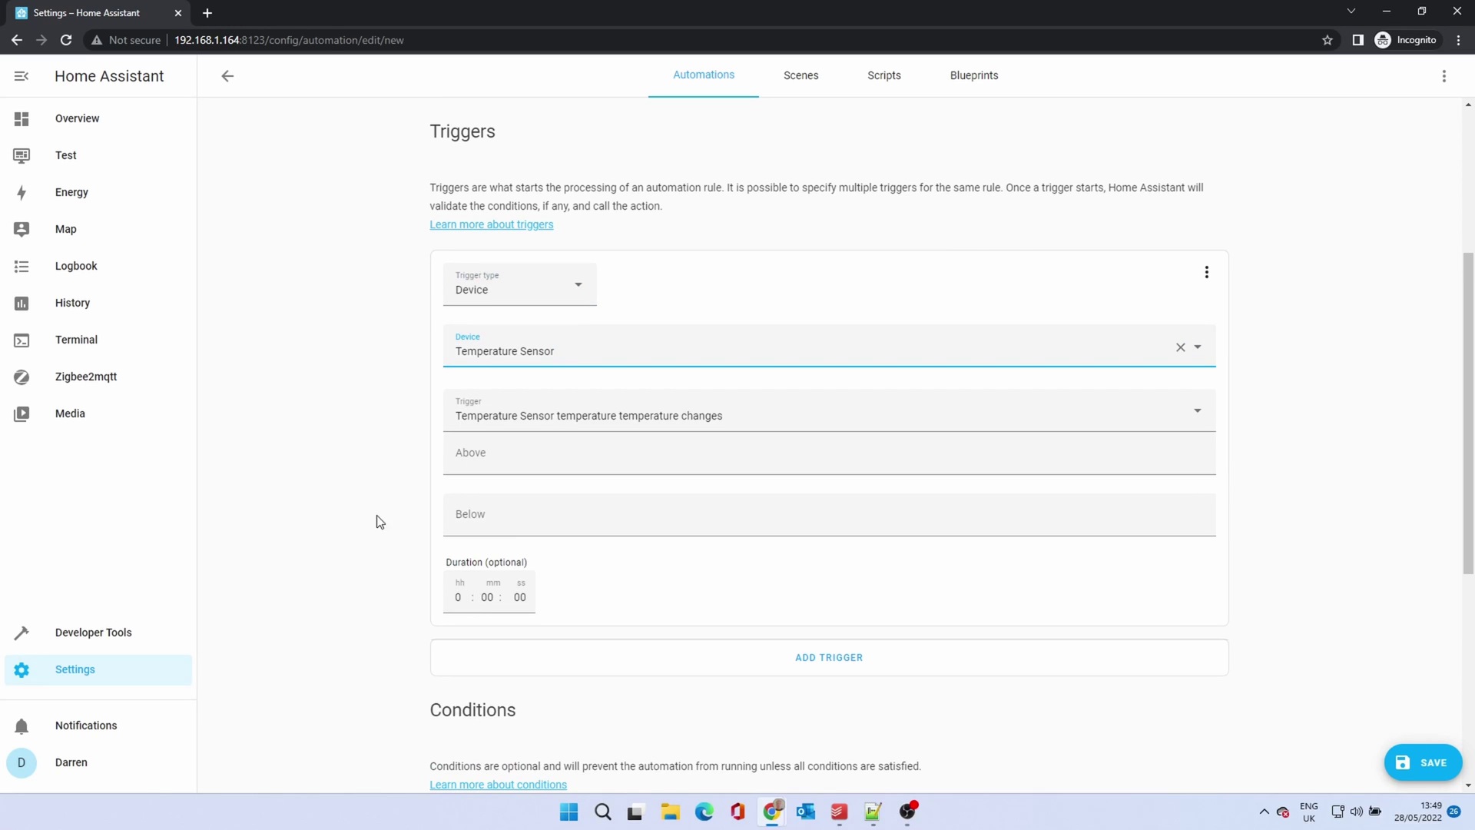
pyautogui.click(491, 515)
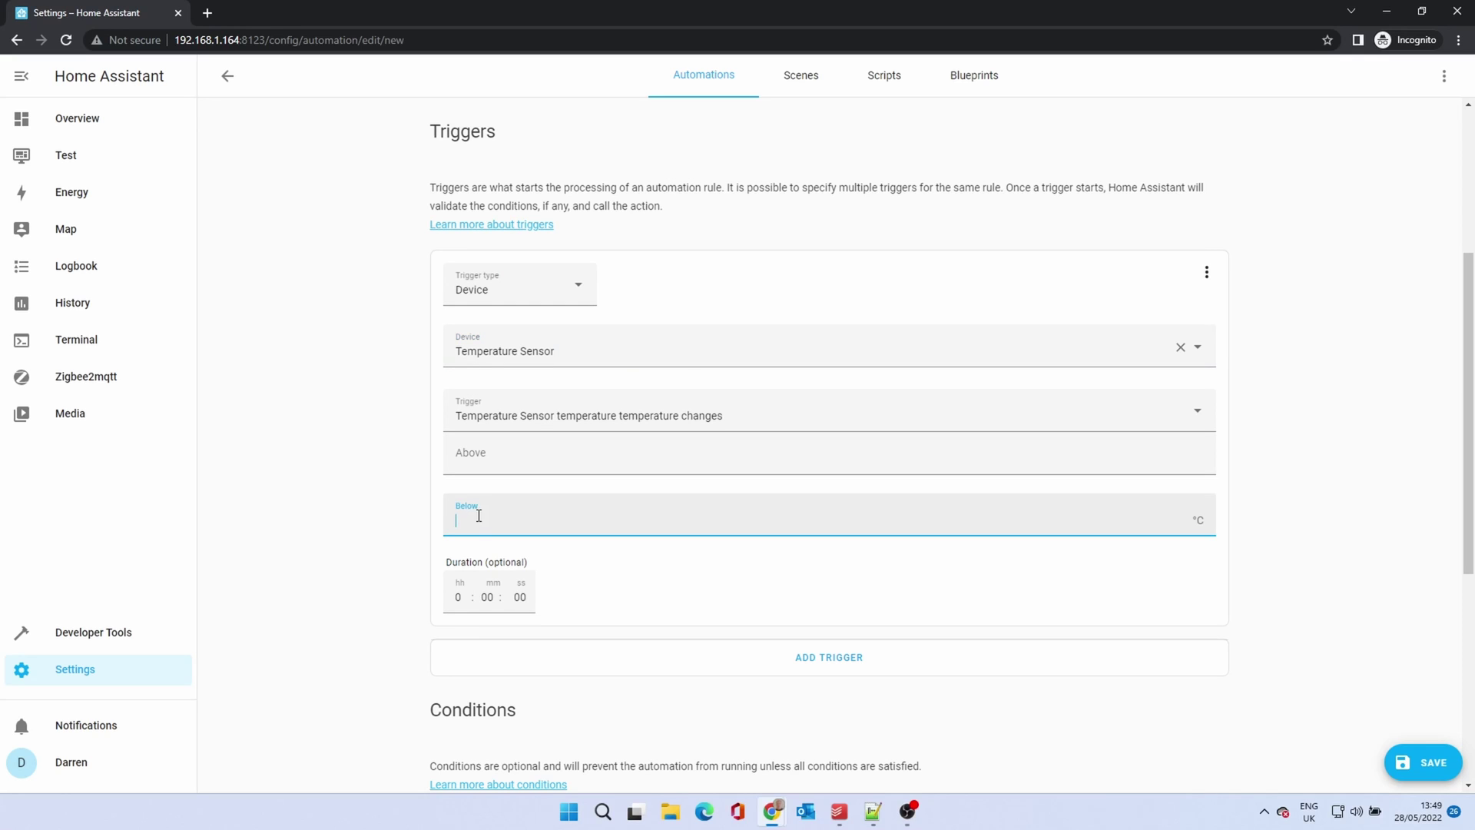
pyautogui.write('22')
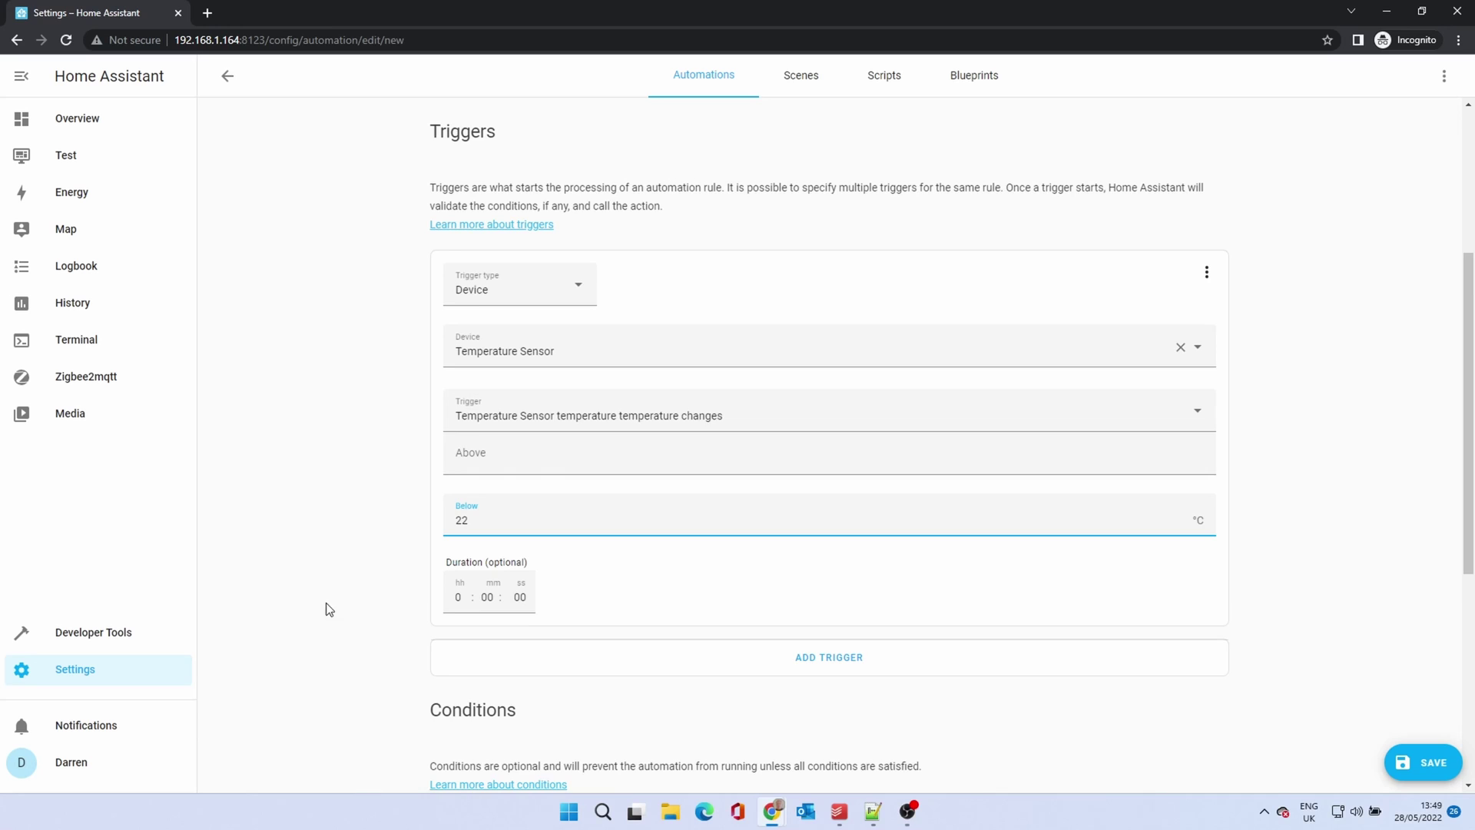
# - Set the action device to Fan to turn it off, and save the automation
pyautogui.scroll(-5, 329, 589)
pyautogui.scroll(-1, 328, 589)
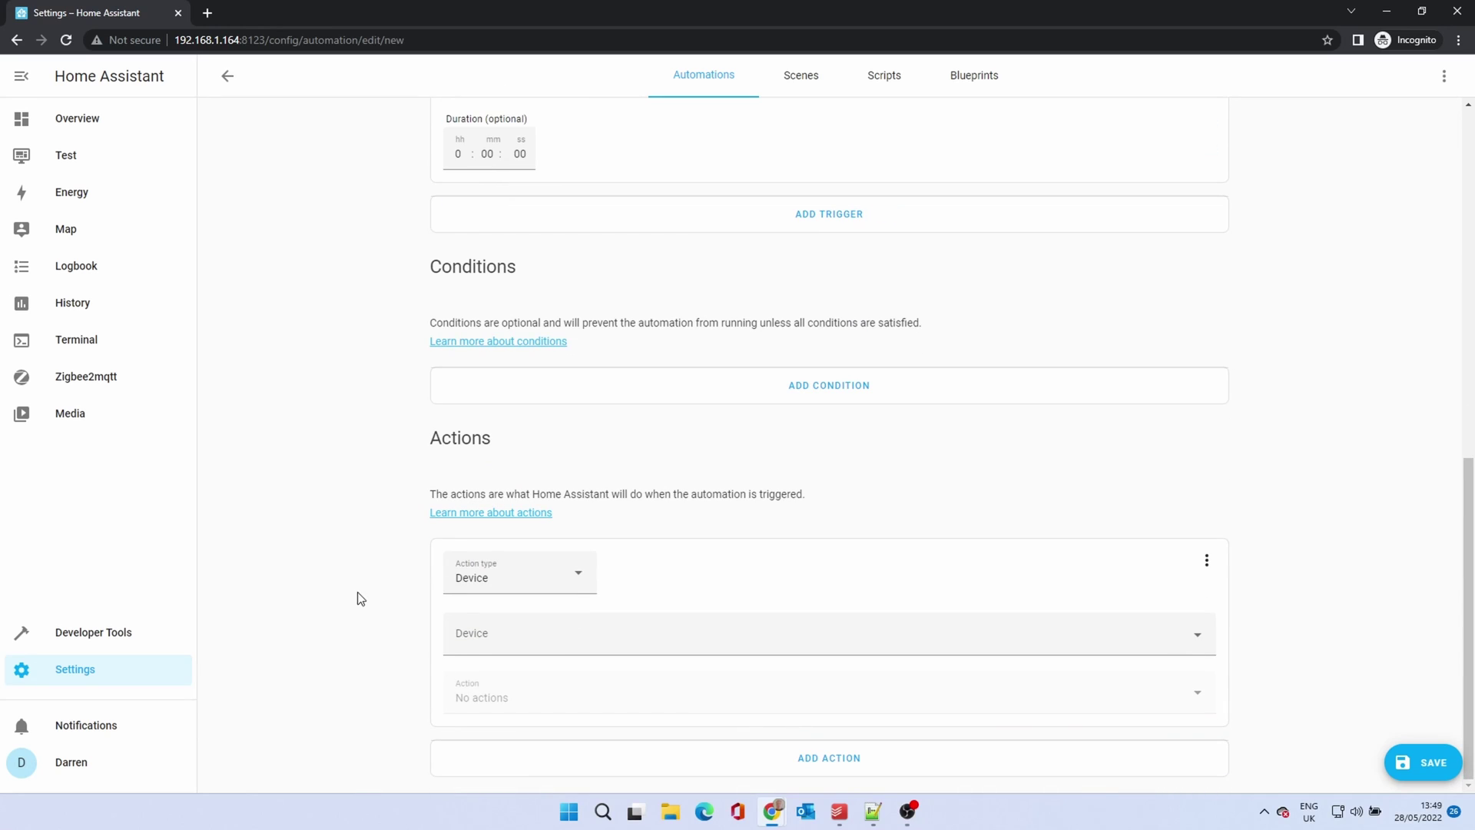
pyautogui.click(616, 630)
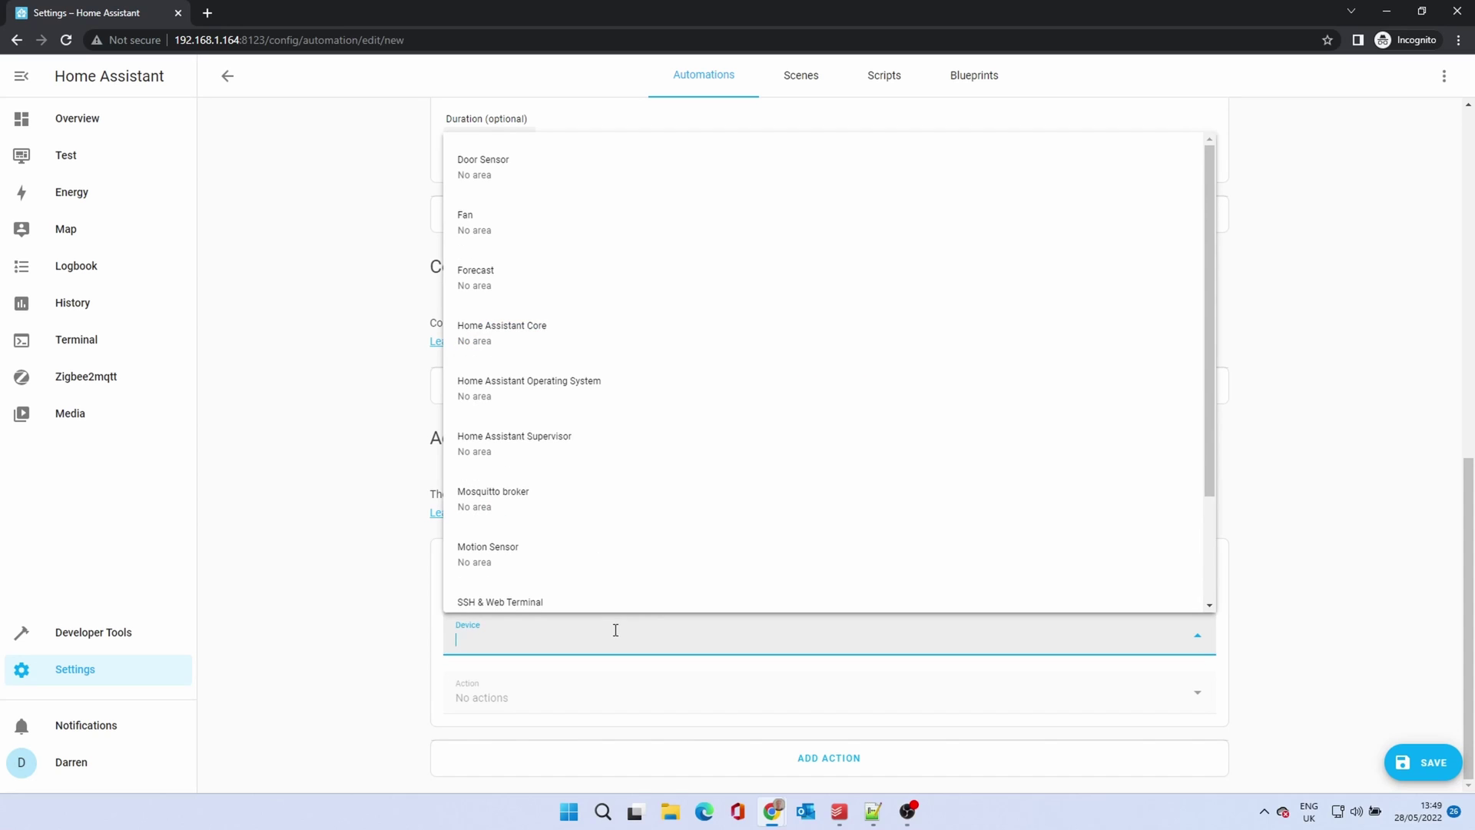
pyautogui.click(596, 231)
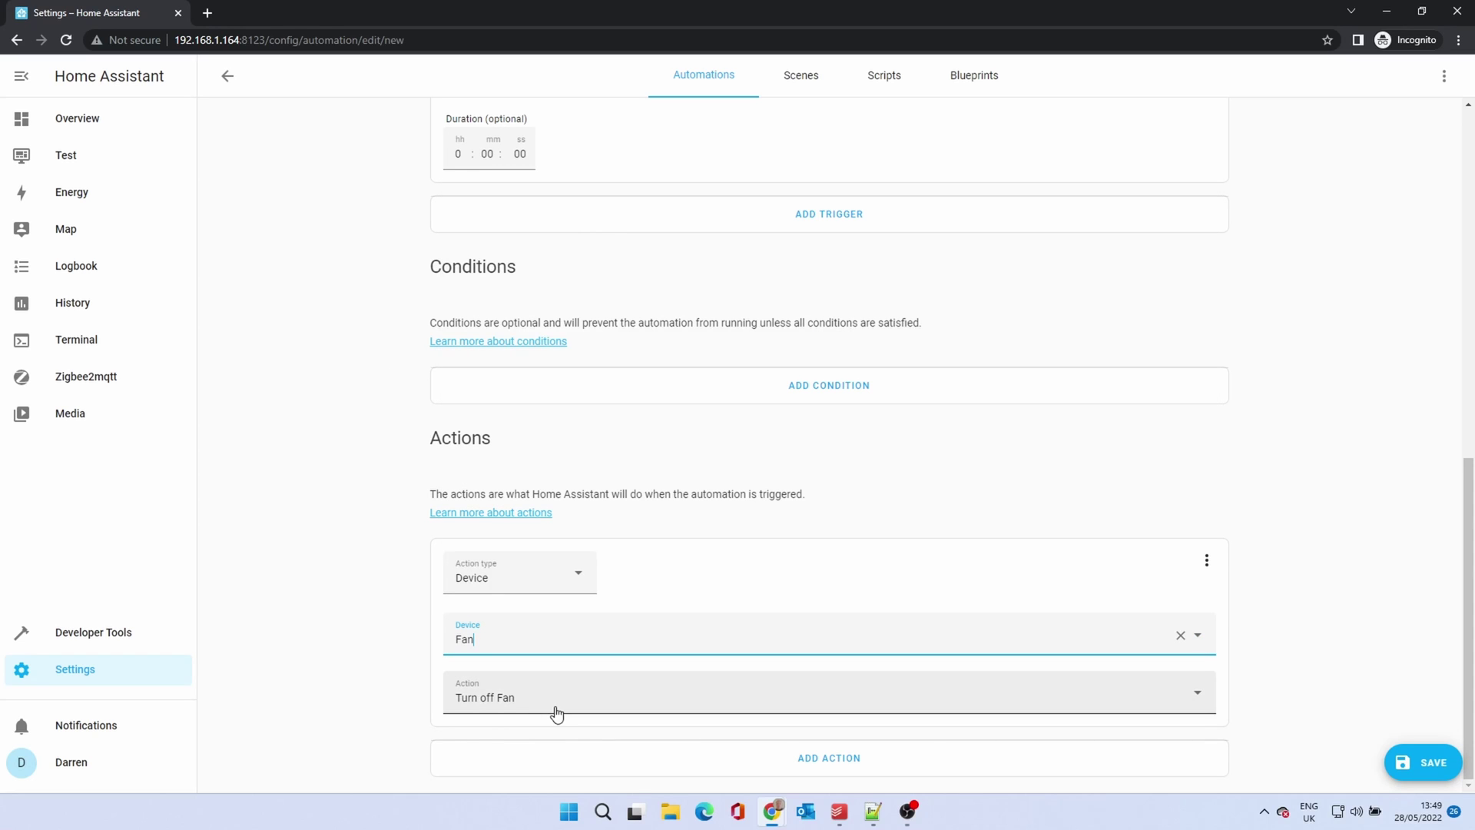
pyautogui.click(1410, 762)
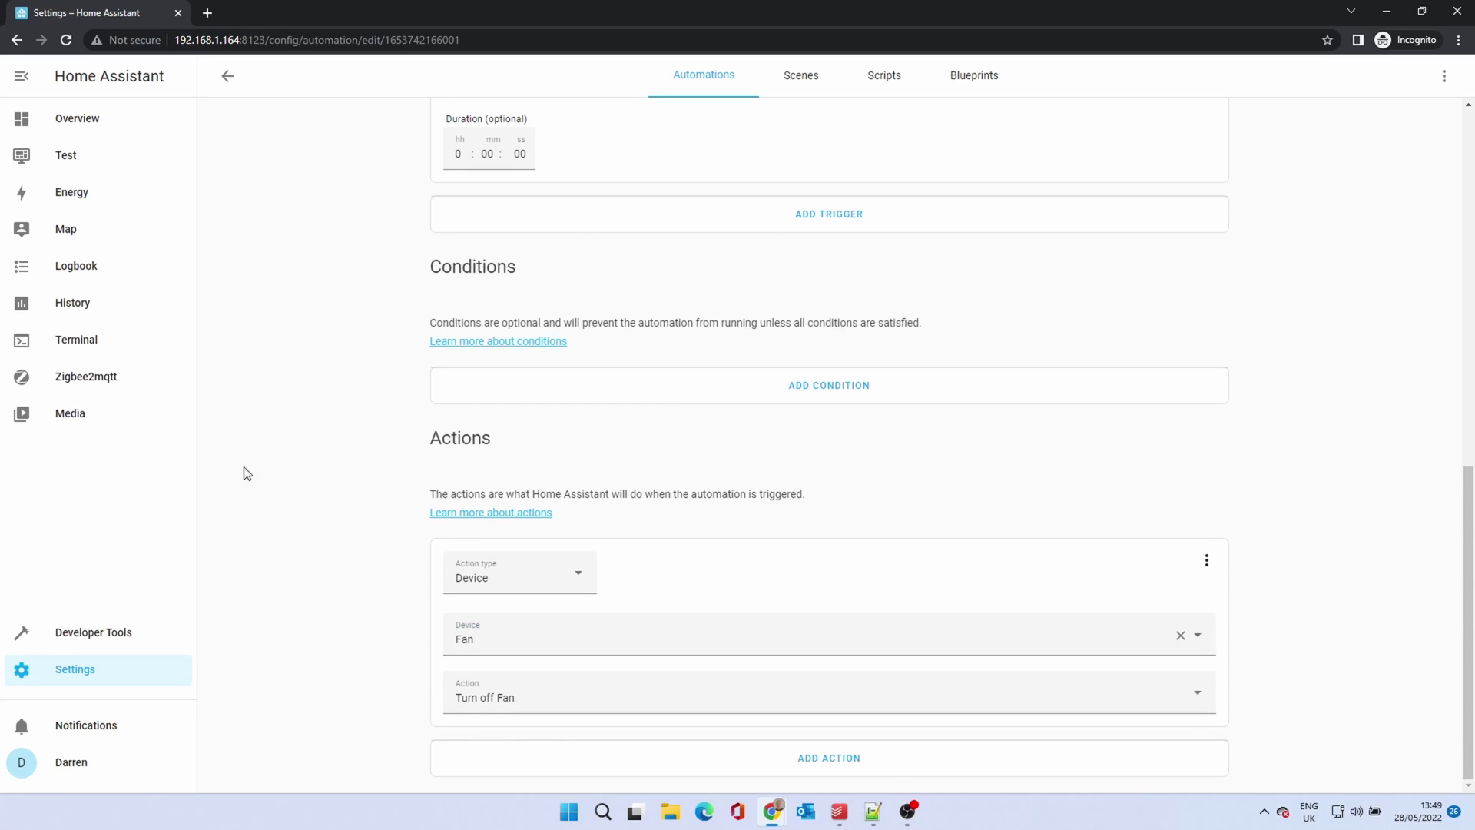
# - Run the Cooling fan off automation's actions from the automations list
pyautogui.click(230, 79)
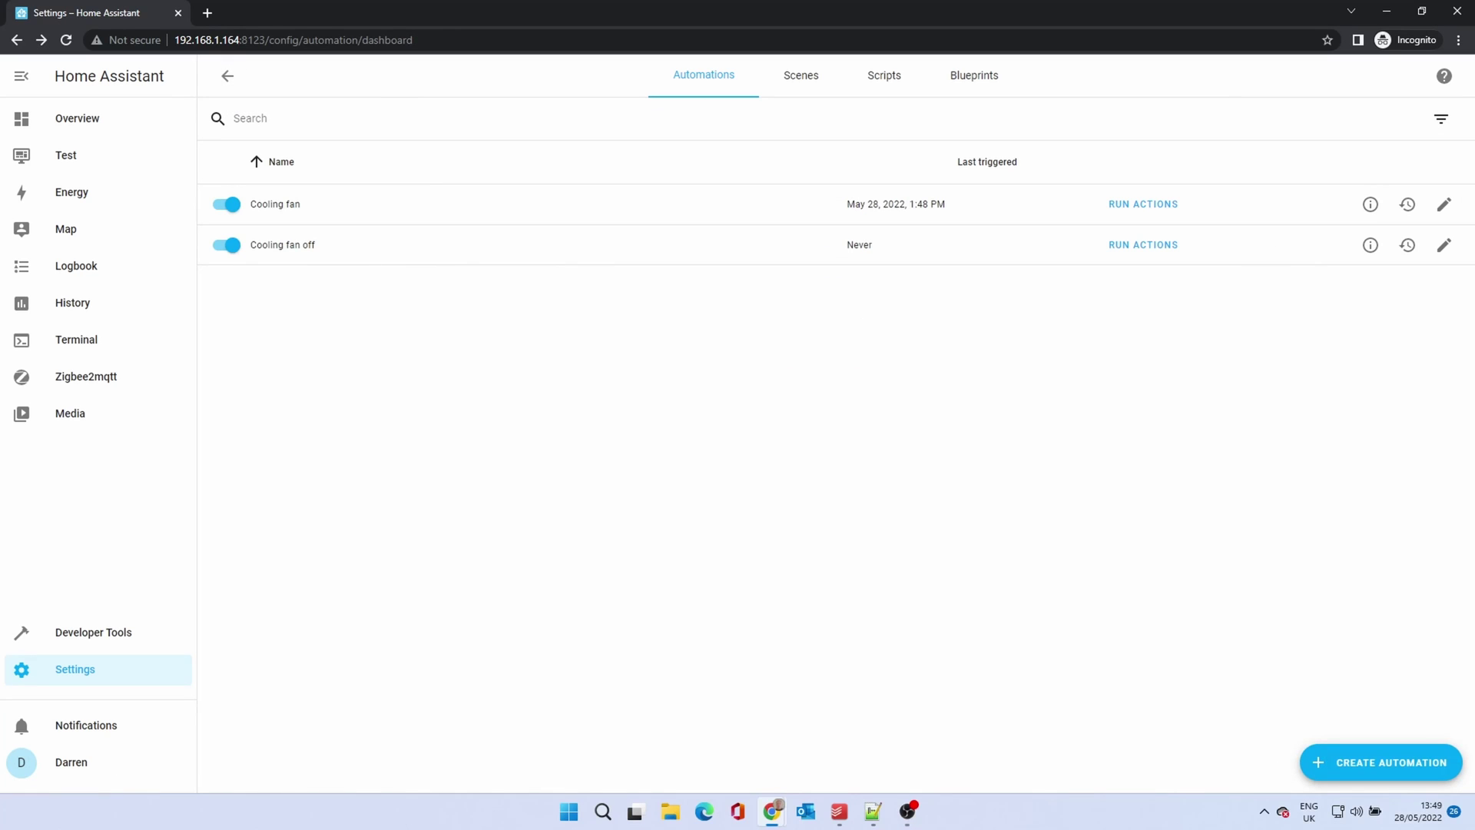
pyautogui.click(1159, 246)
pyautogui.click(1446, 205)
# - Rename the Cooling fan automation to 'Cooling fan on' and save it
pyautogui.click(583, 233)
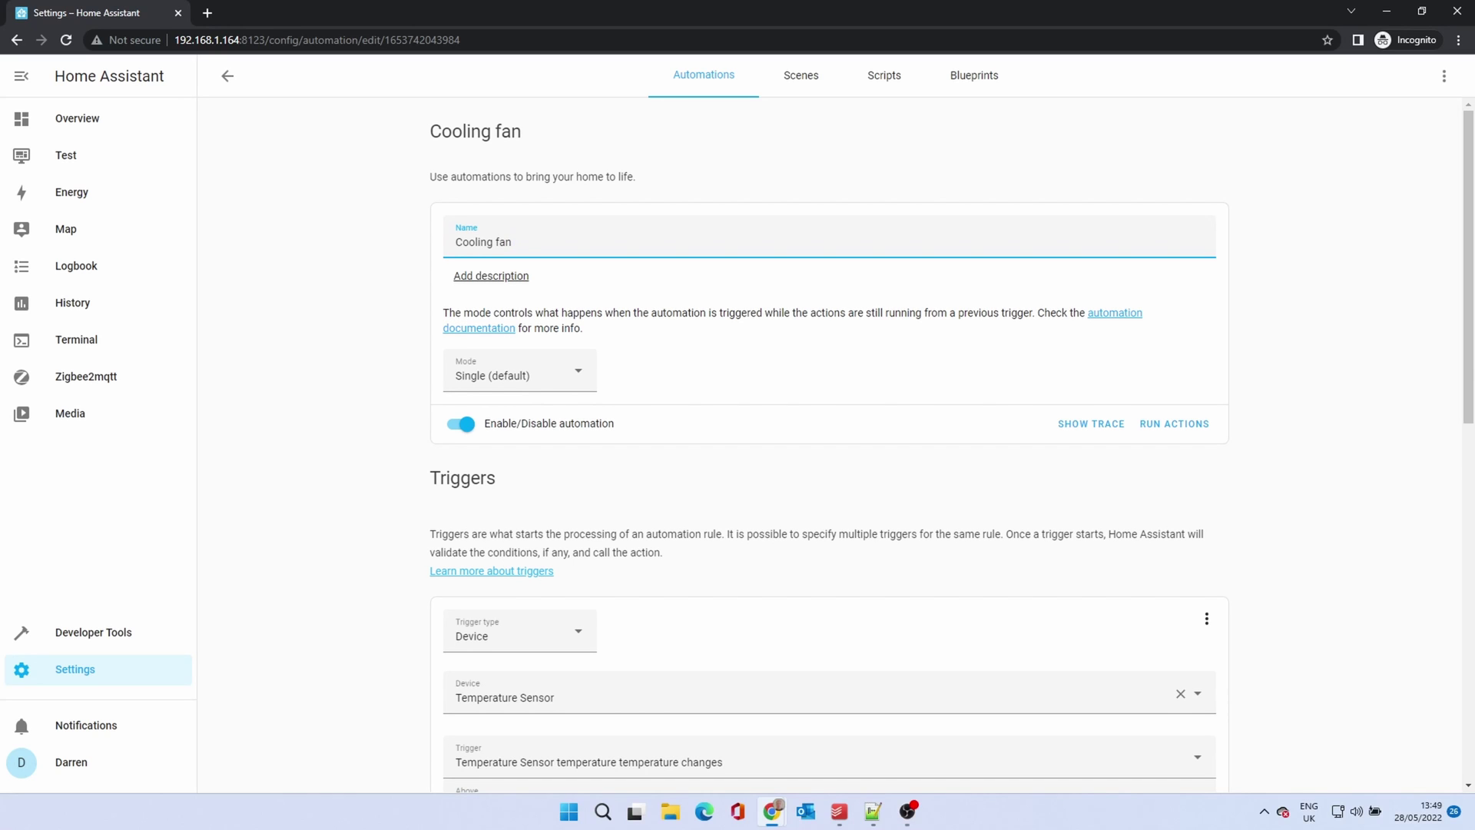
pyautogui.write('on')
pyautogui.scroll(-2, 1293, 567)
pyautogui.scroll(-9, 1293, 567)
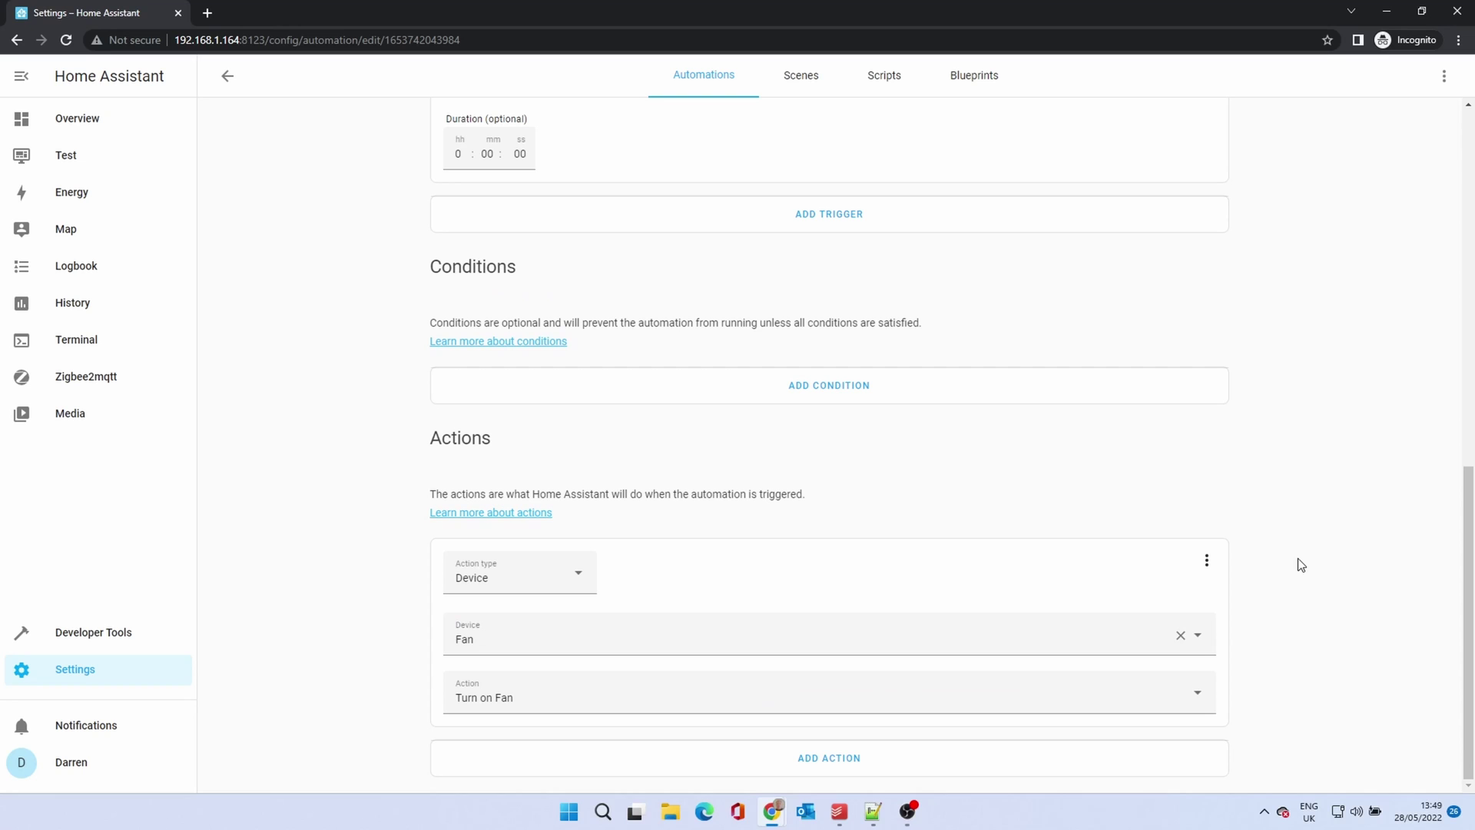
pyautogui.scroll(10, 1302, 565)
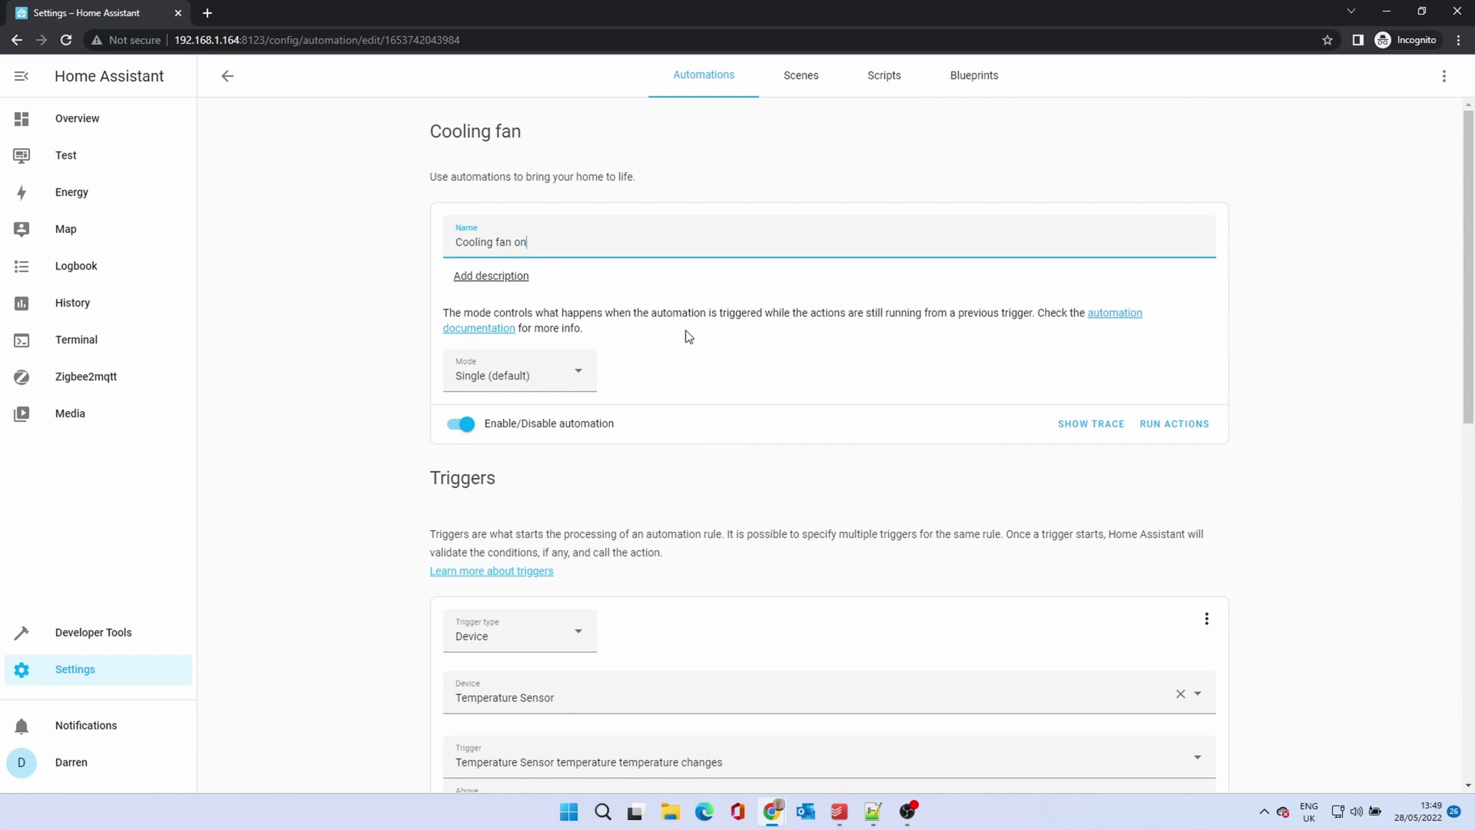
pyautogui.click(373, 177)
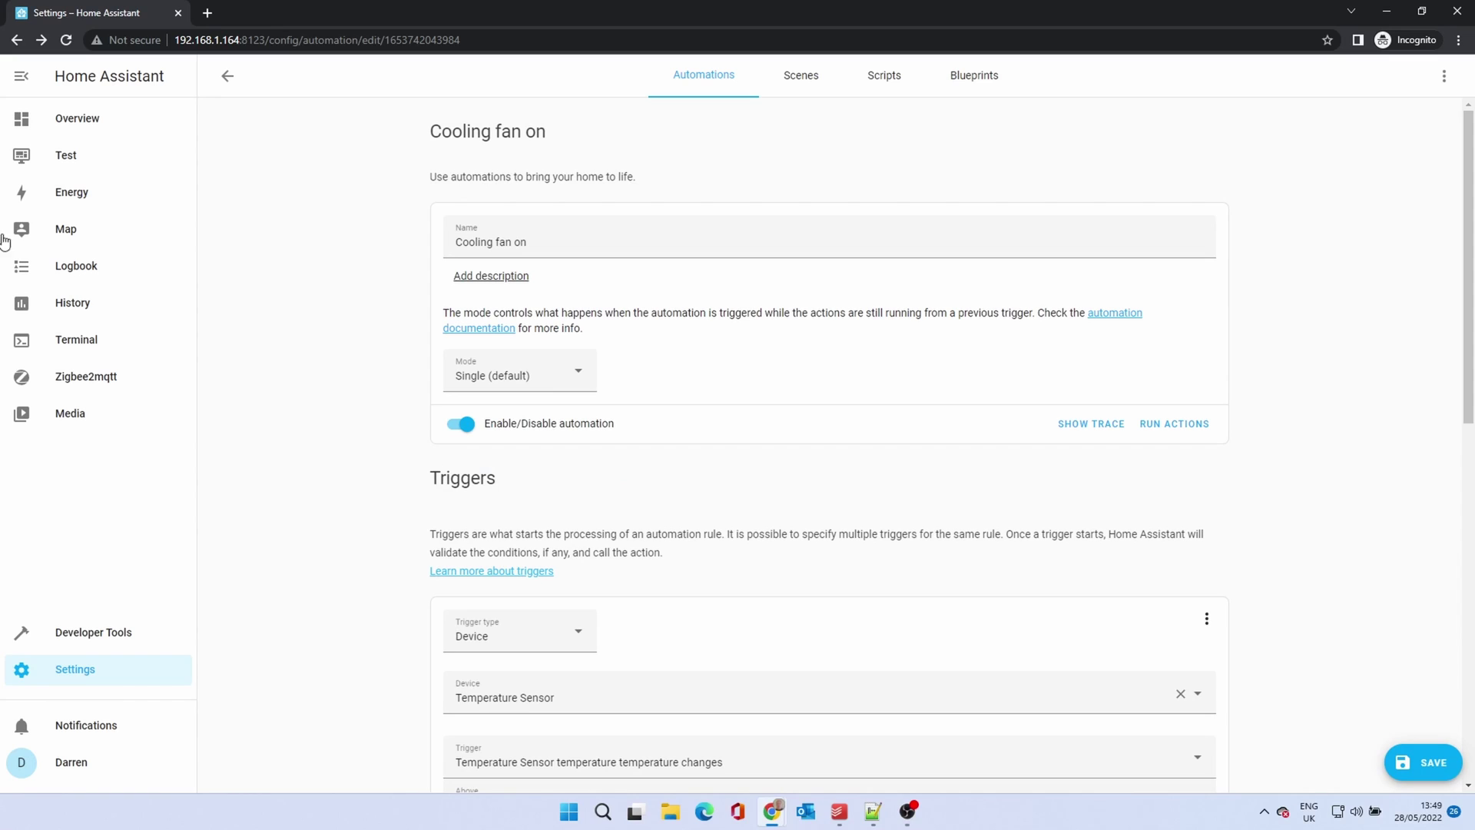
pyautogui.click(1416, 764)
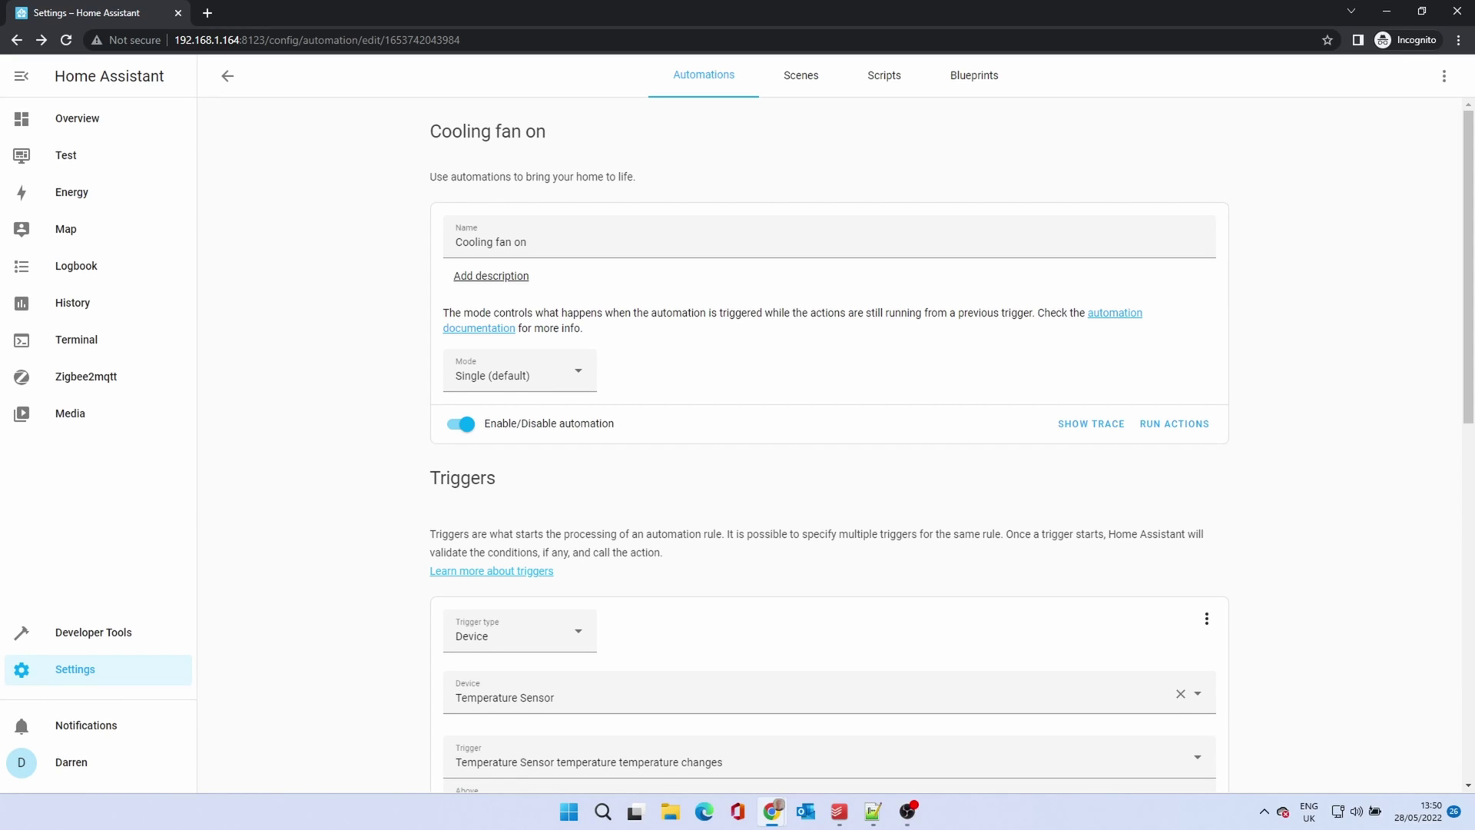
# - Go back to the Automations list listing Cooling fan off and Cooling fan on
pyautogui.click(227, 75)
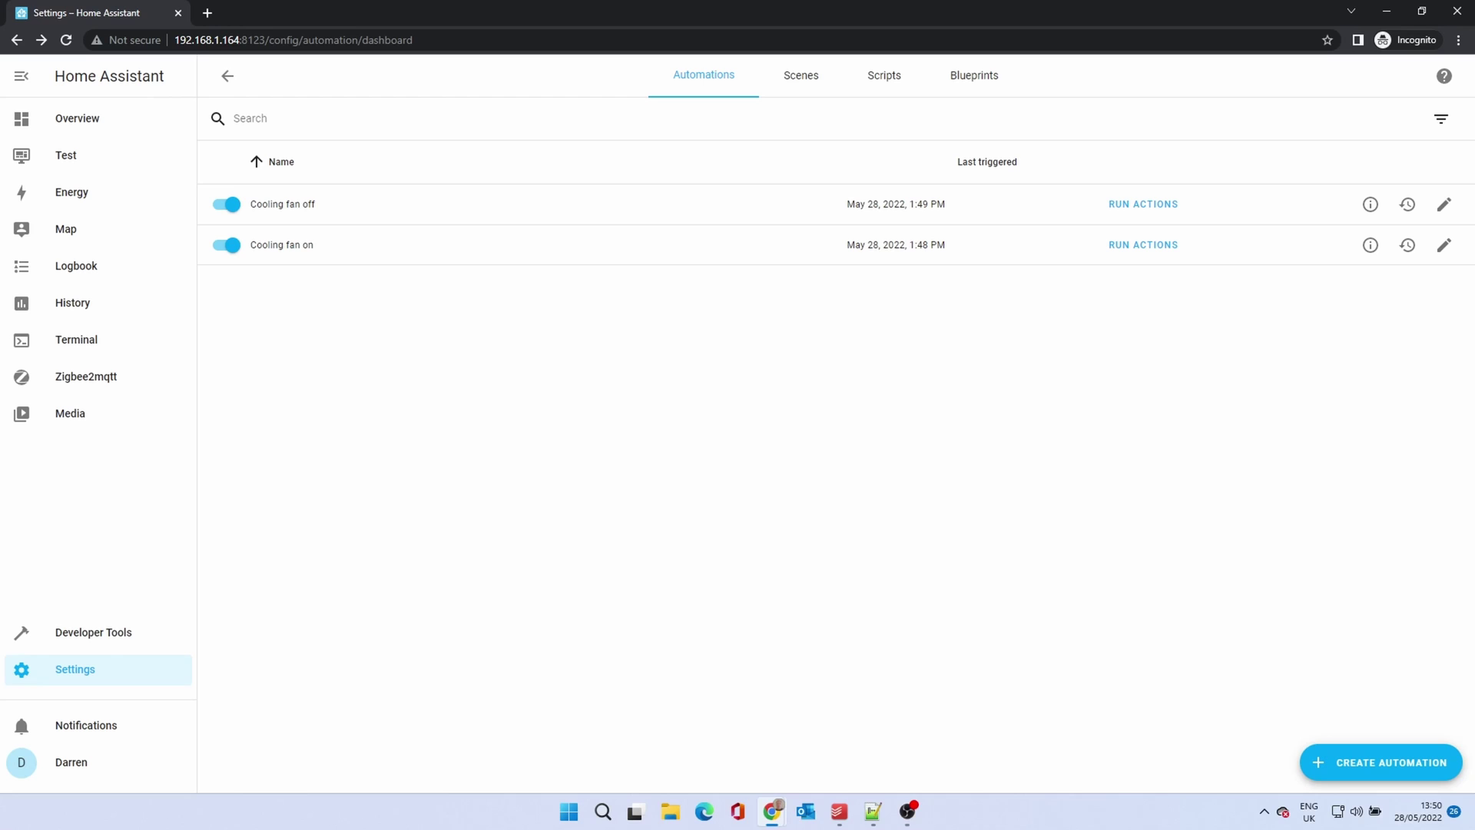
pyautogui.click(818, 81)
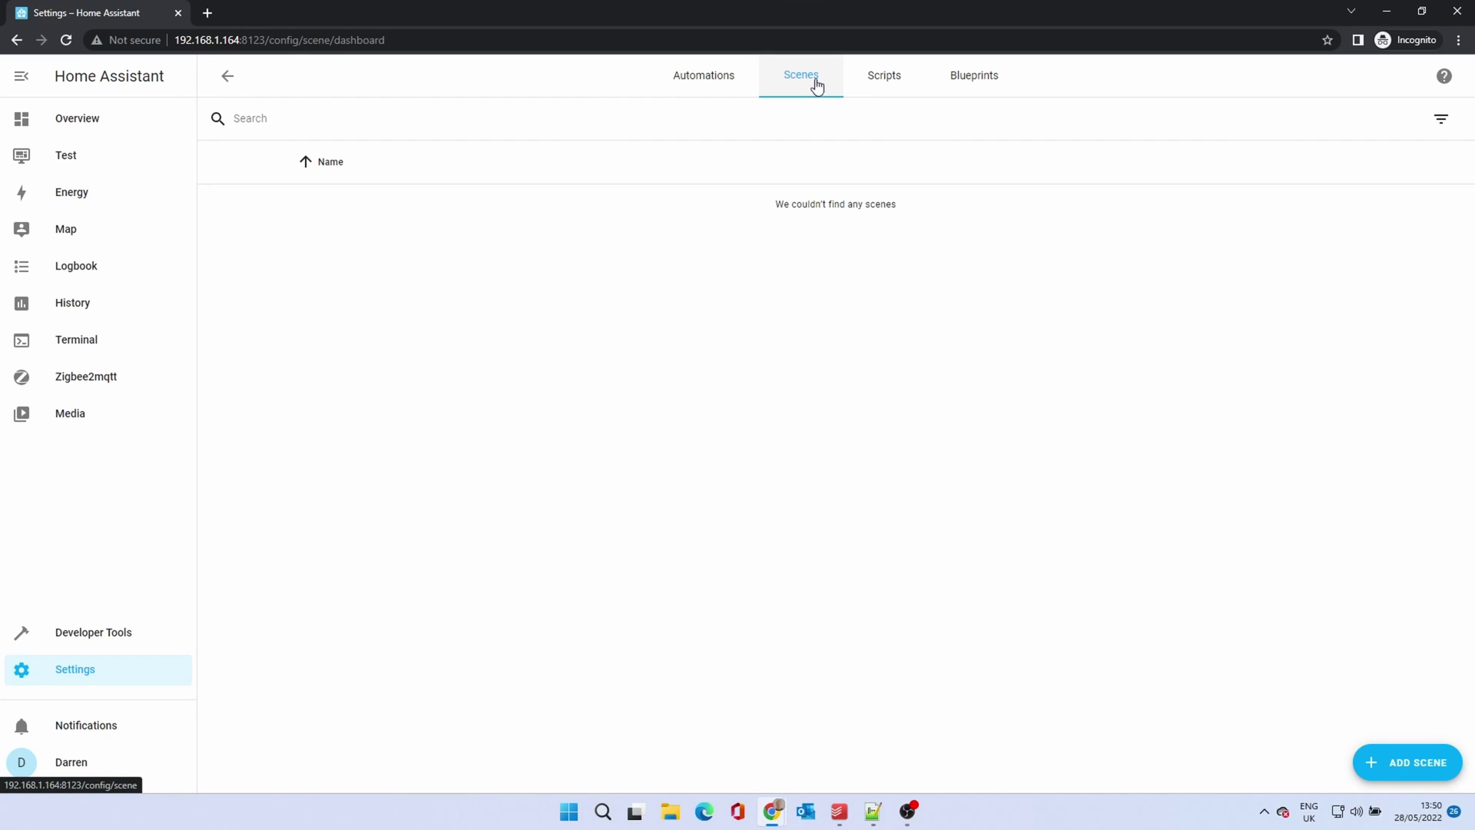
pyautogui.click(1398, 763)
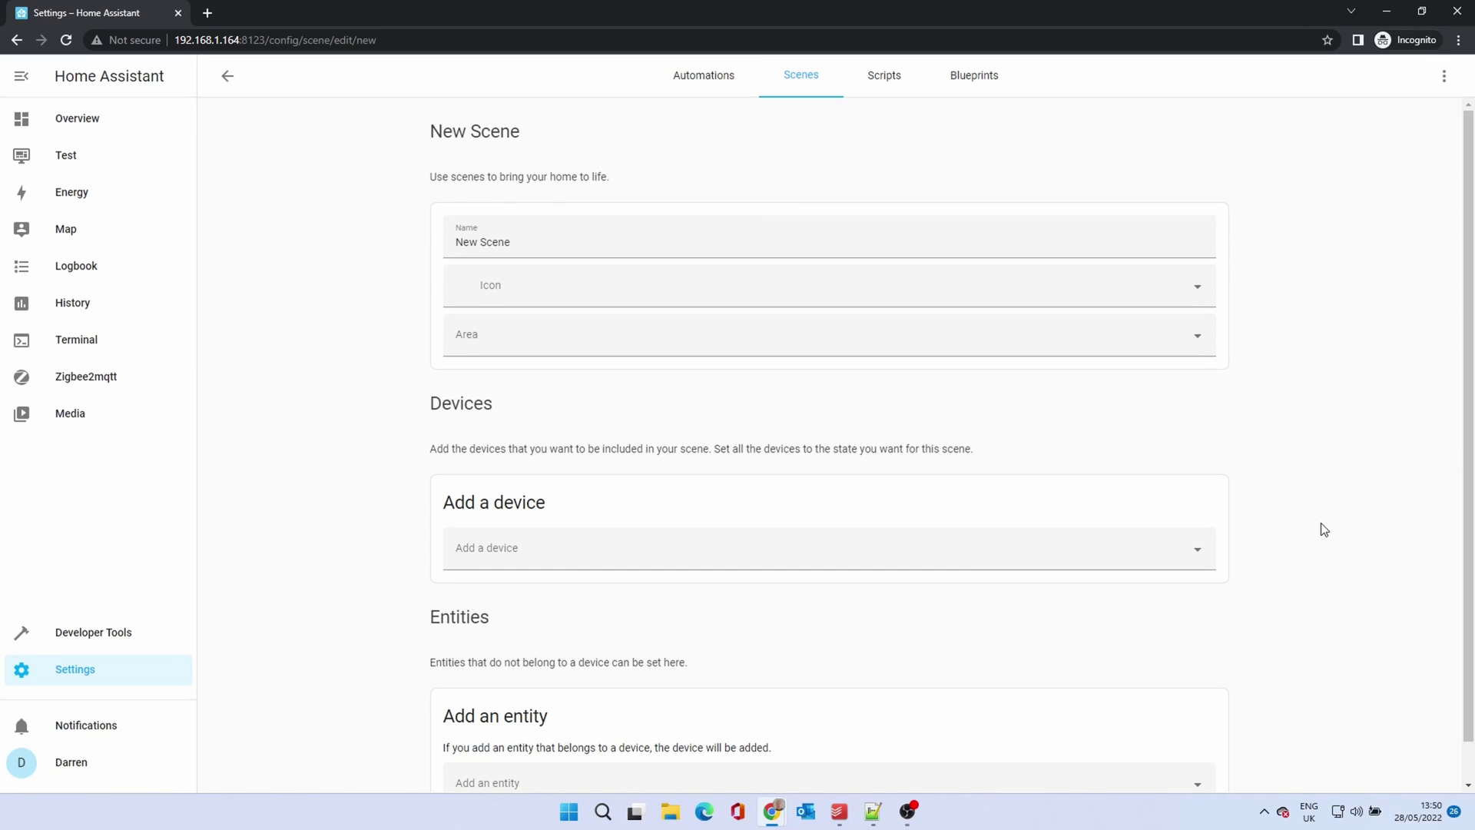
pyautogui.scroll(-1, 1324, 530)
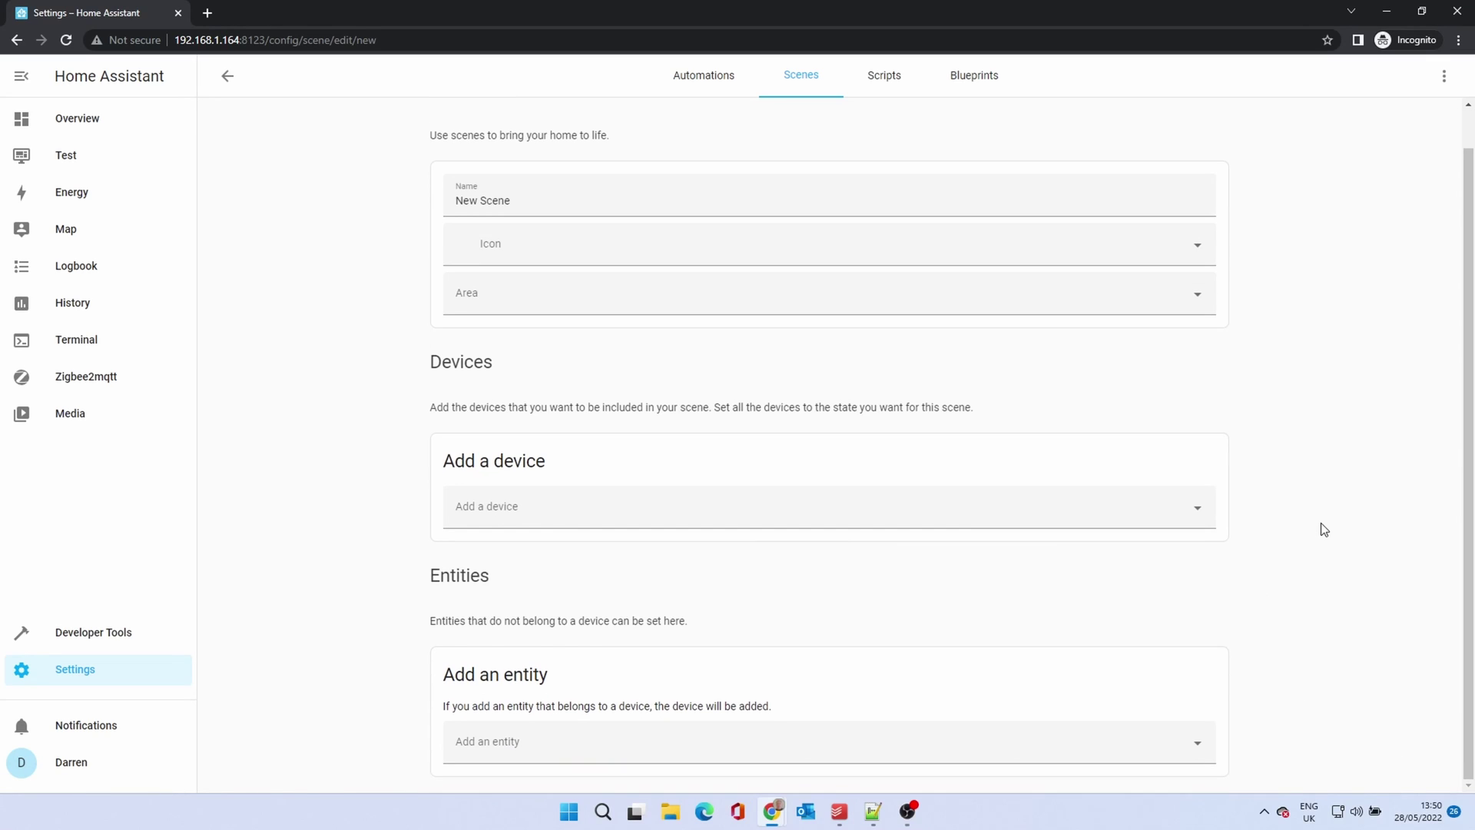
pyautogui.scroll(1, 1324, 530)
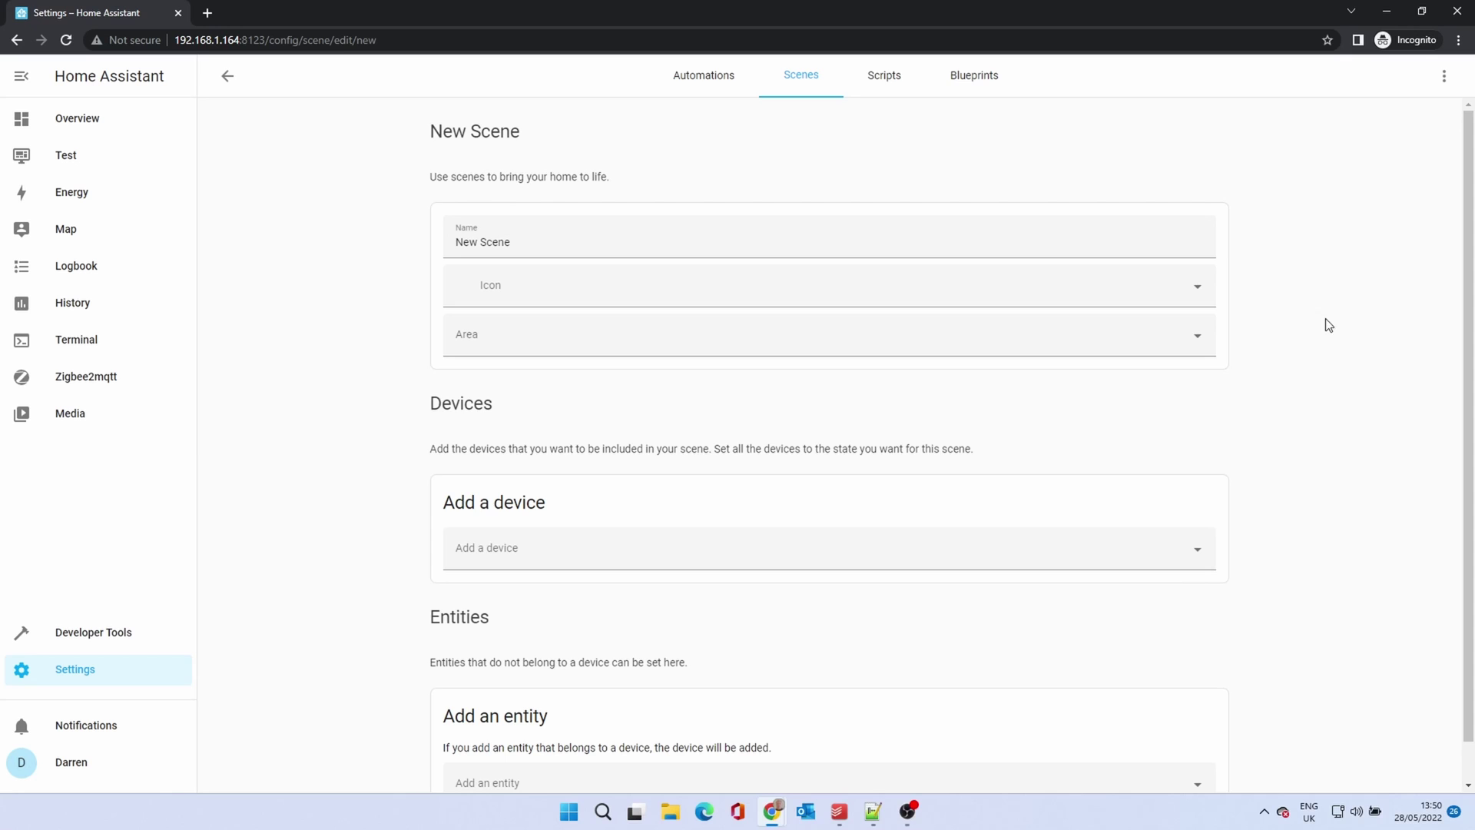
pyautogui.click(879, 86)
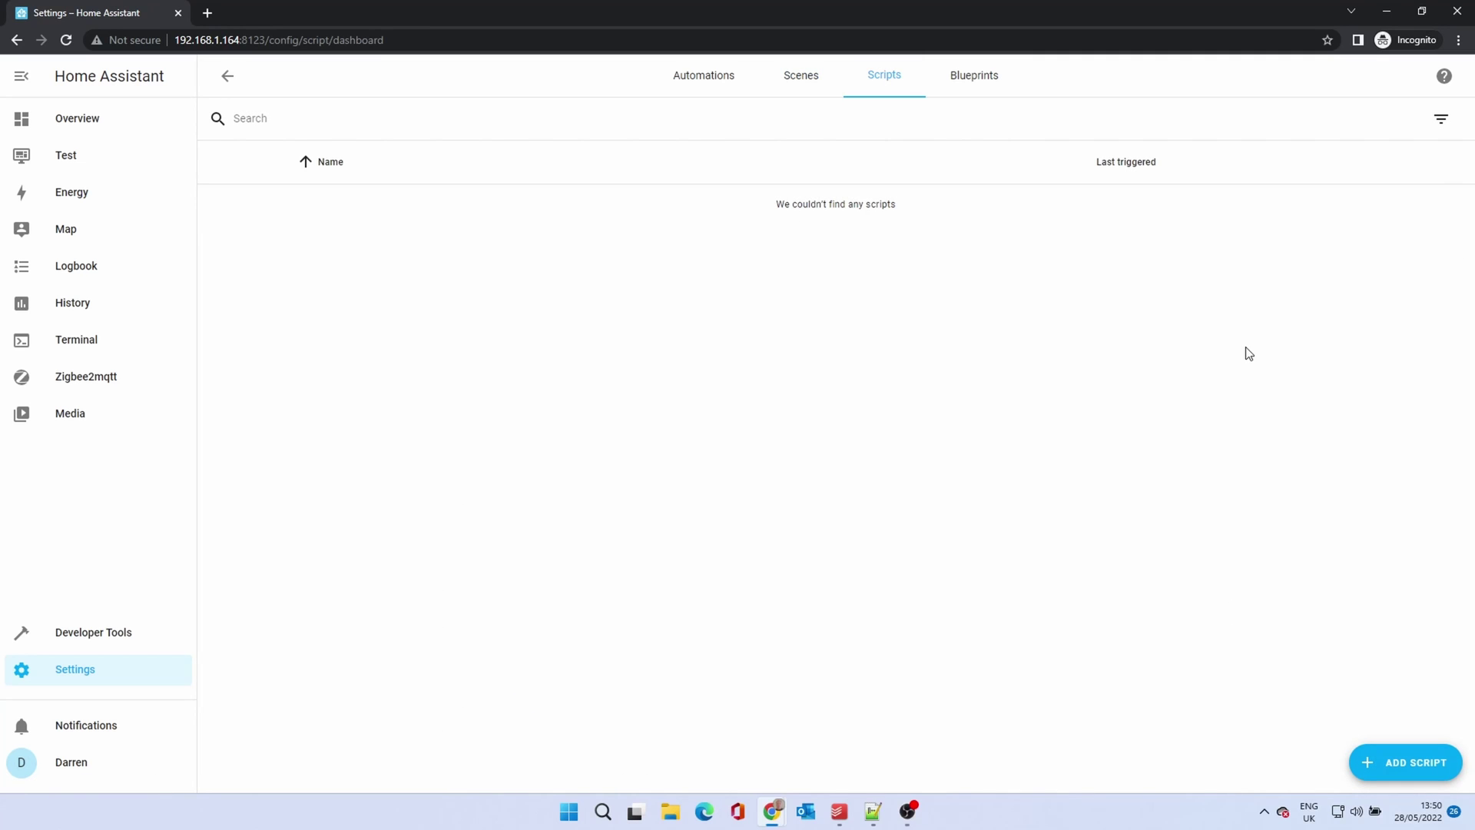
pyautogui.click(1406, 763)
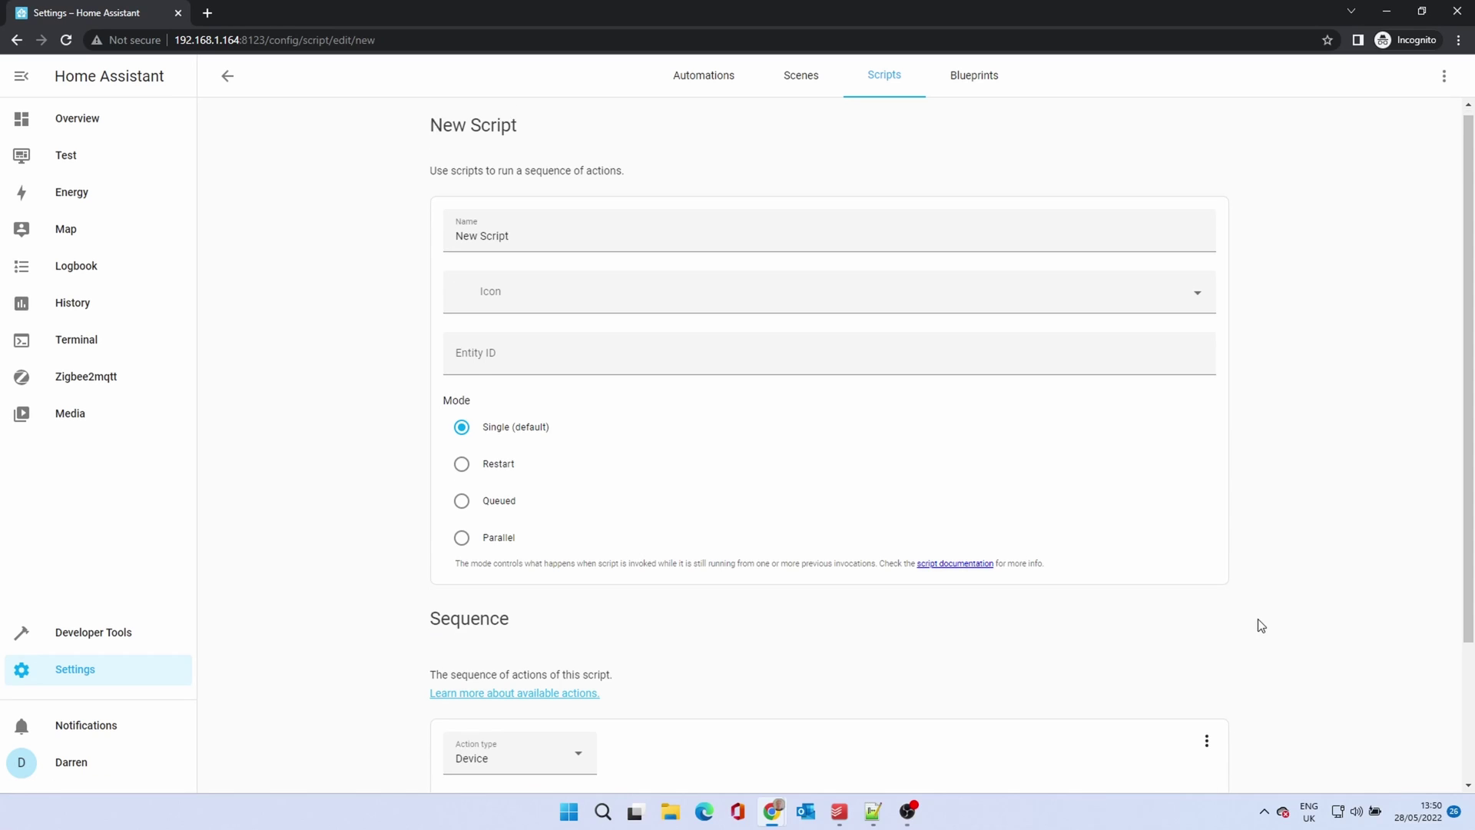
pyautogui.scroll(-3, 1261, 626)
pyautogui.scroll(3, 1261, 625)
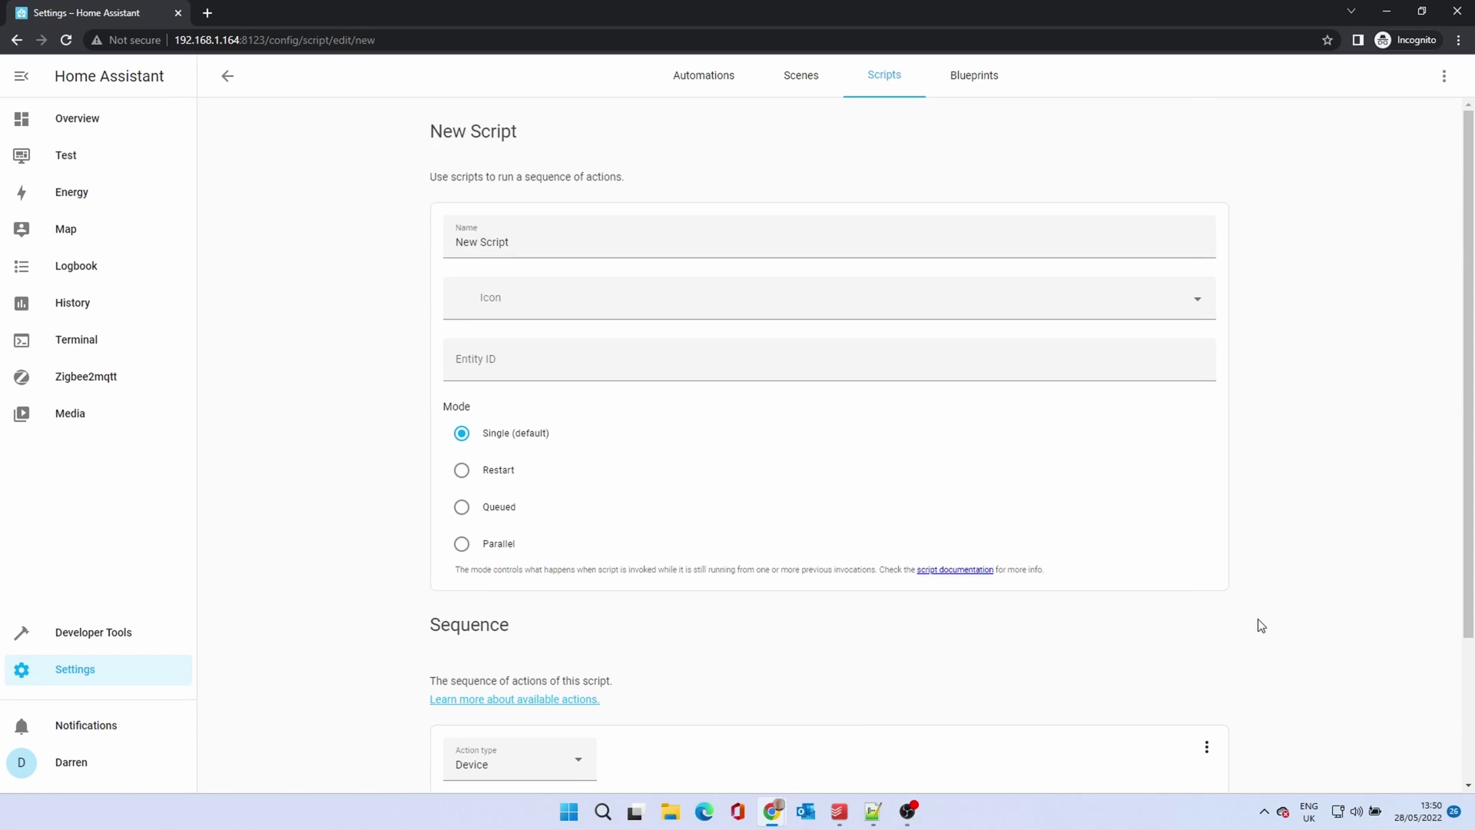
pyautogui.click(984, 86)
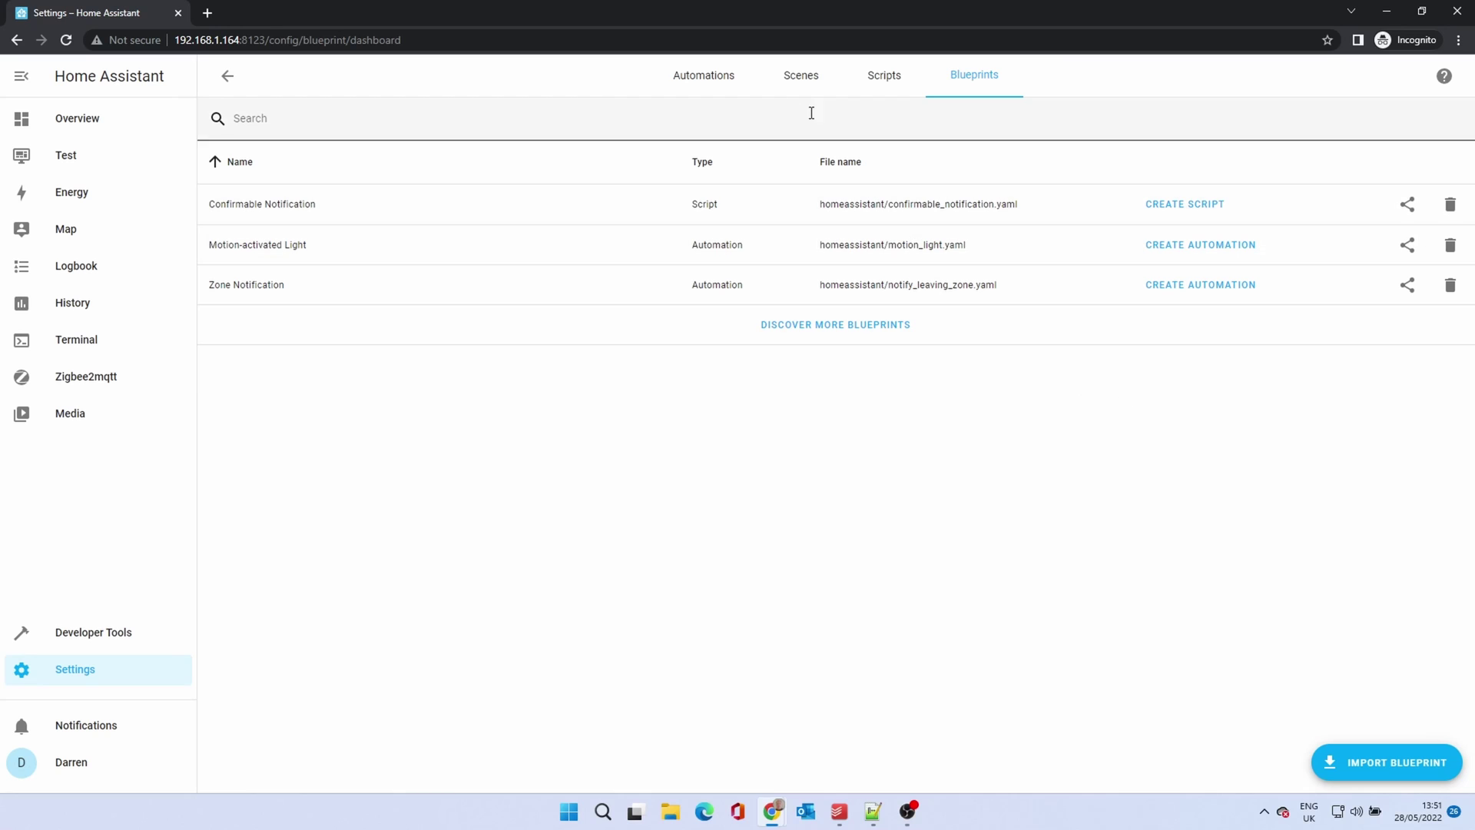
pyautogui.click(705, 77)
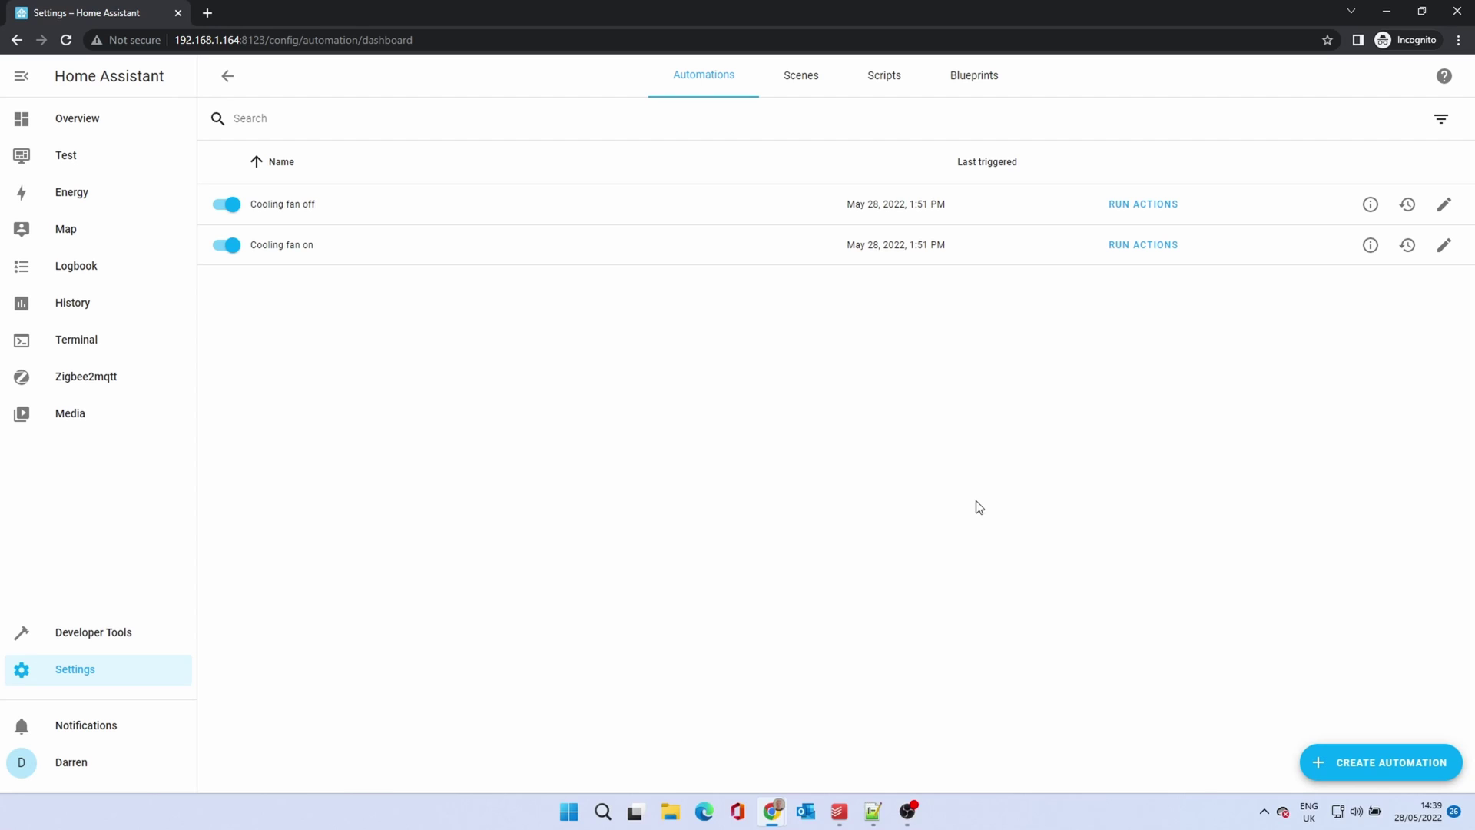
# - Create an automation from the Motion-activated Light blueprint and name it 'Office Light'
pyautogui.click(1369, 763)
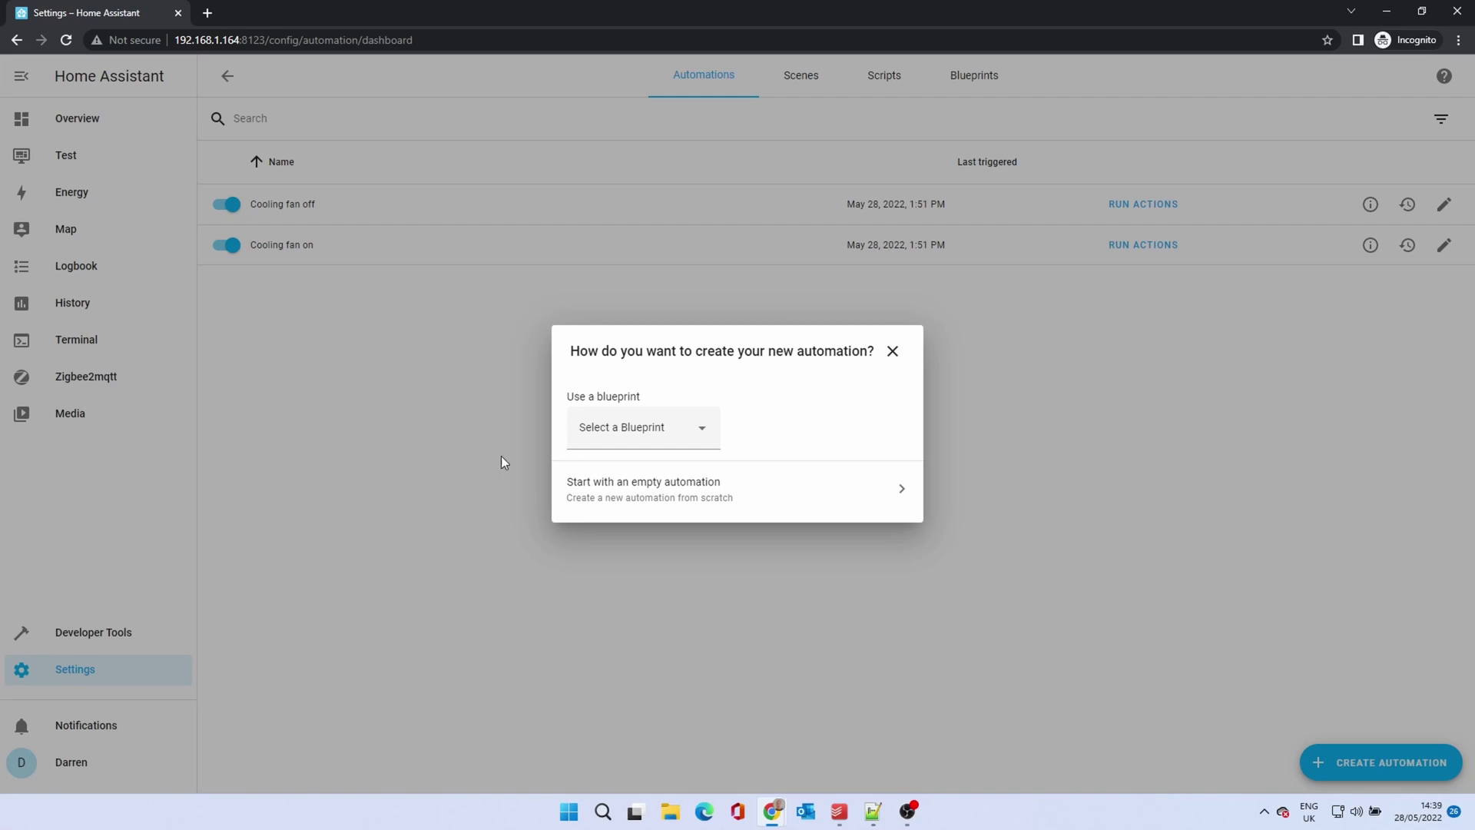
pyautogui.click(679, 437)
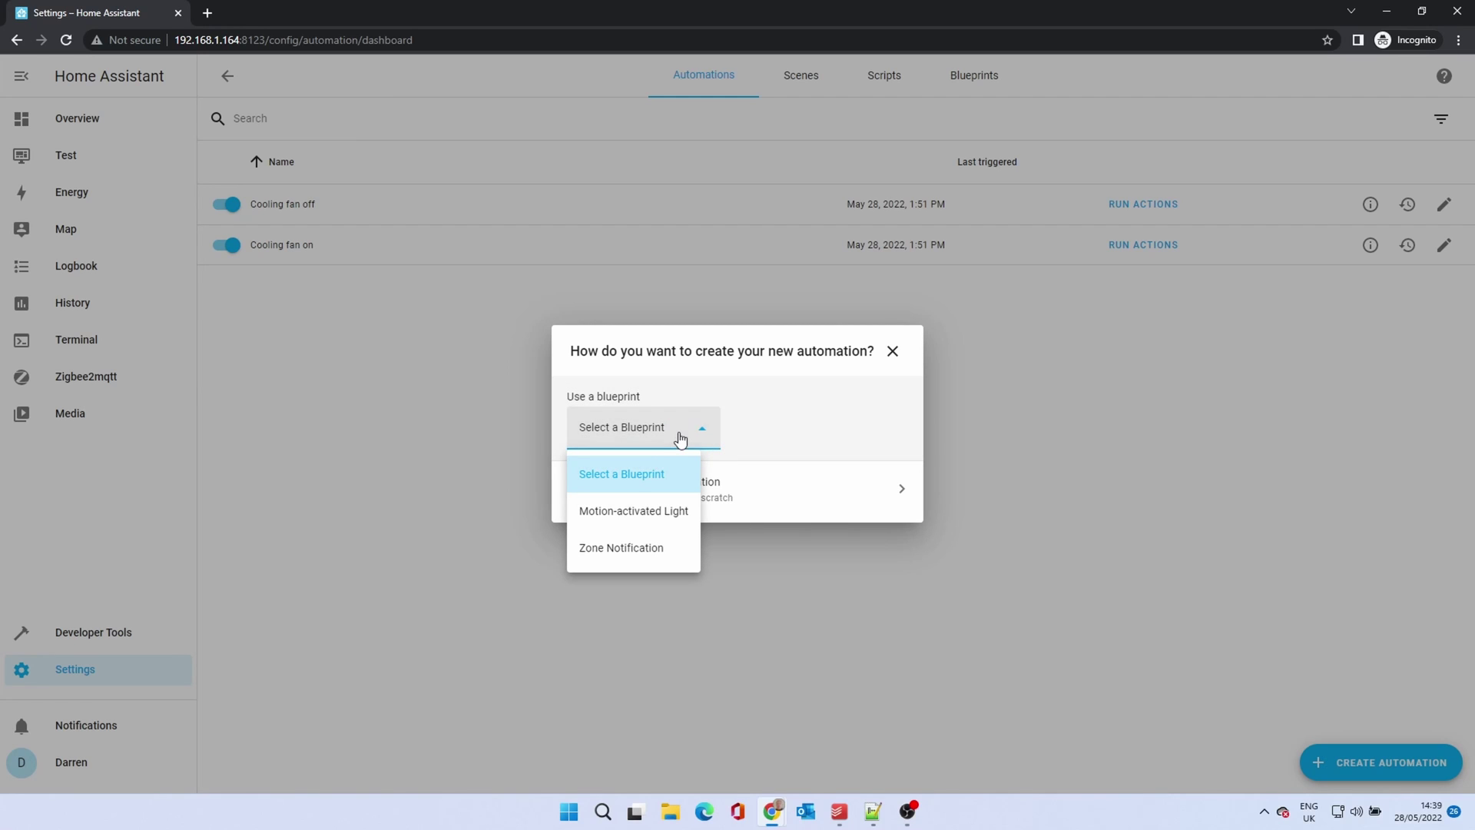
pyautogui.click(628, 512)
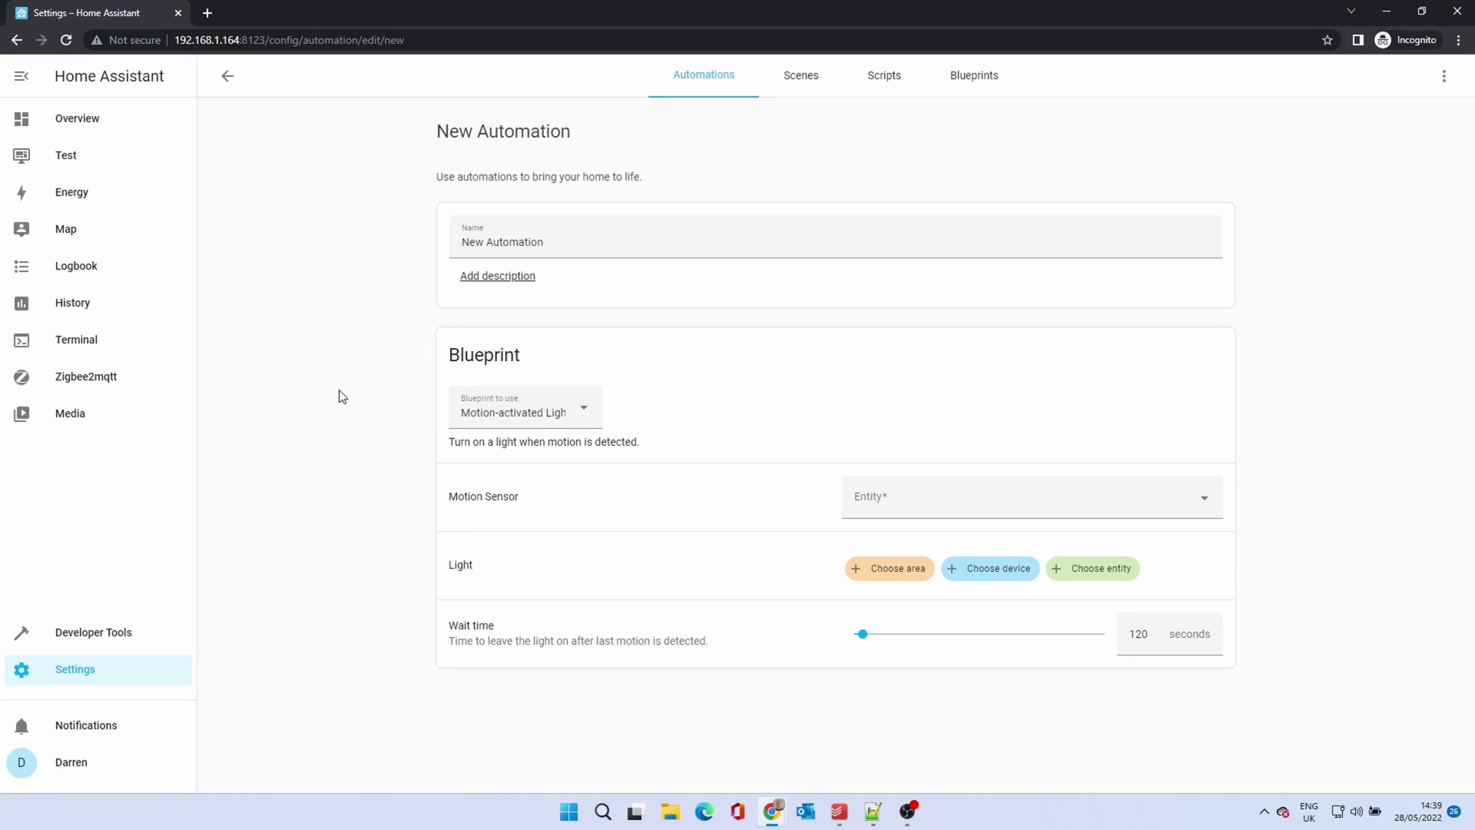
pyautogui.moveTo(582, 240); pyautogui.dragTo(439, 238)
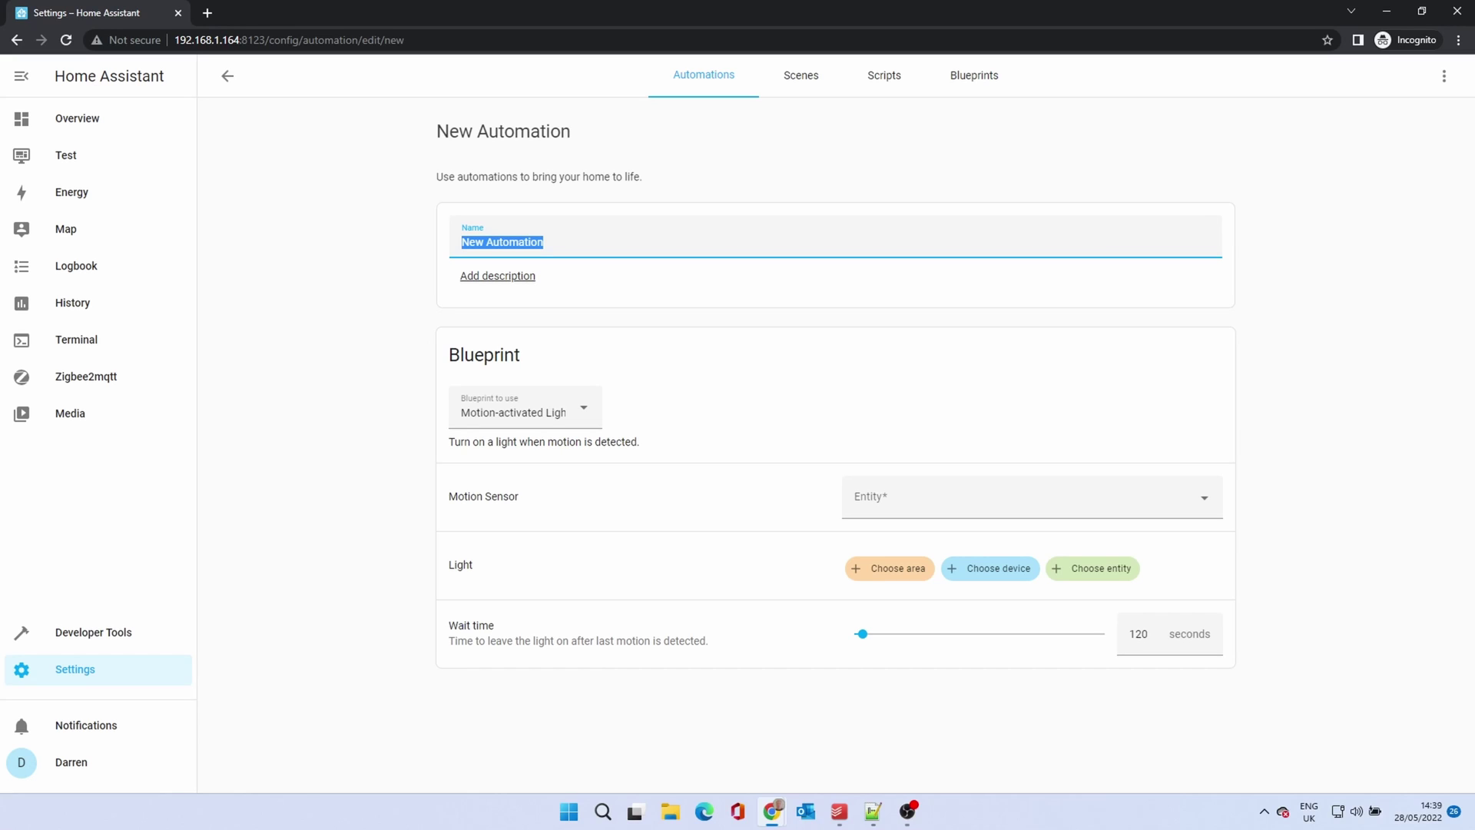
pyautogui.write('Office Light')
# - Use Motion Sensor occupancy as the trigger sensor and the Office device as the light
pyautogui.click(1203, 504)
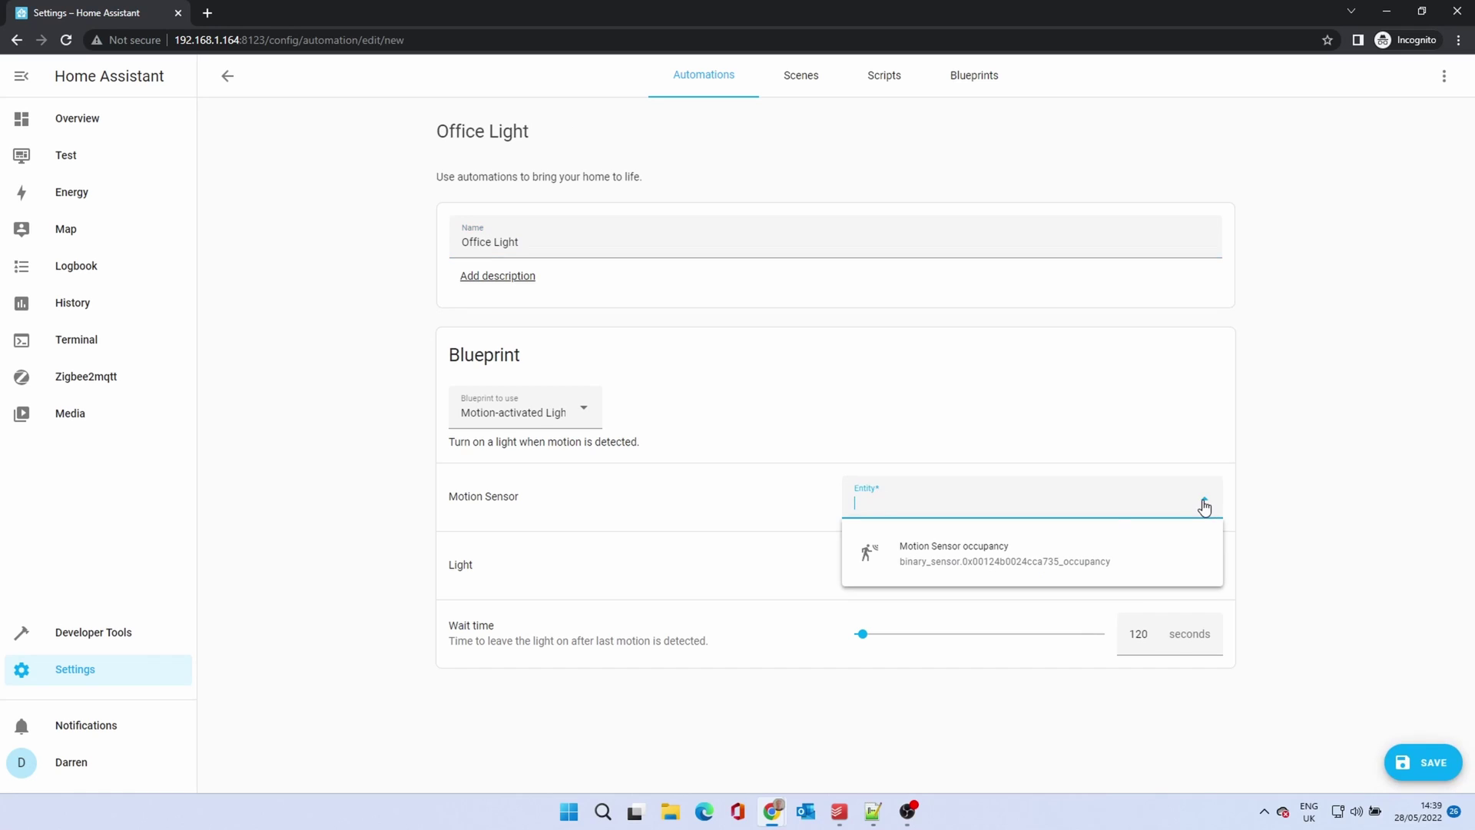
pyautogui.click(1024, 554)
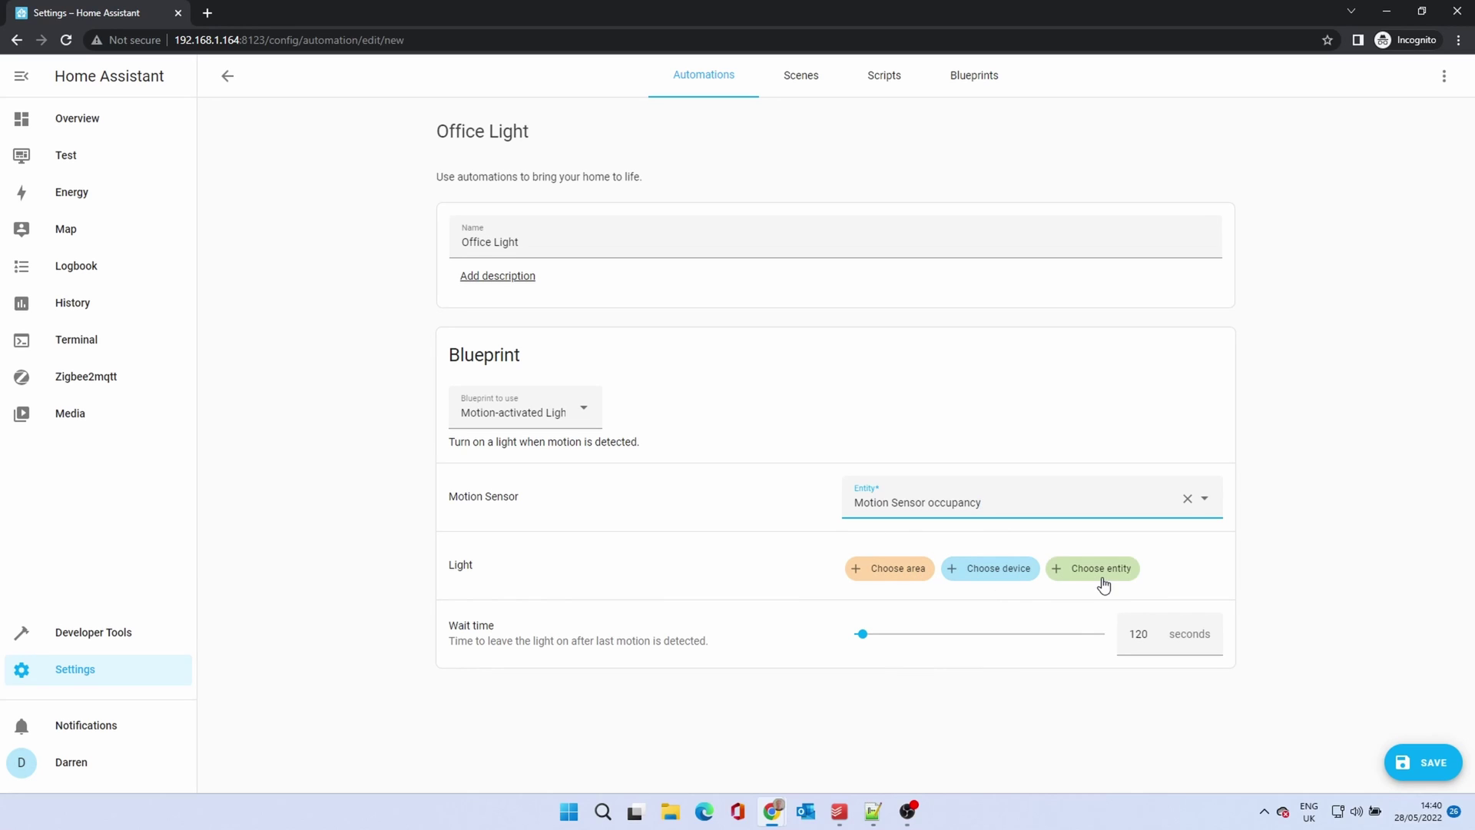
pyautogui.click(1003, 576)
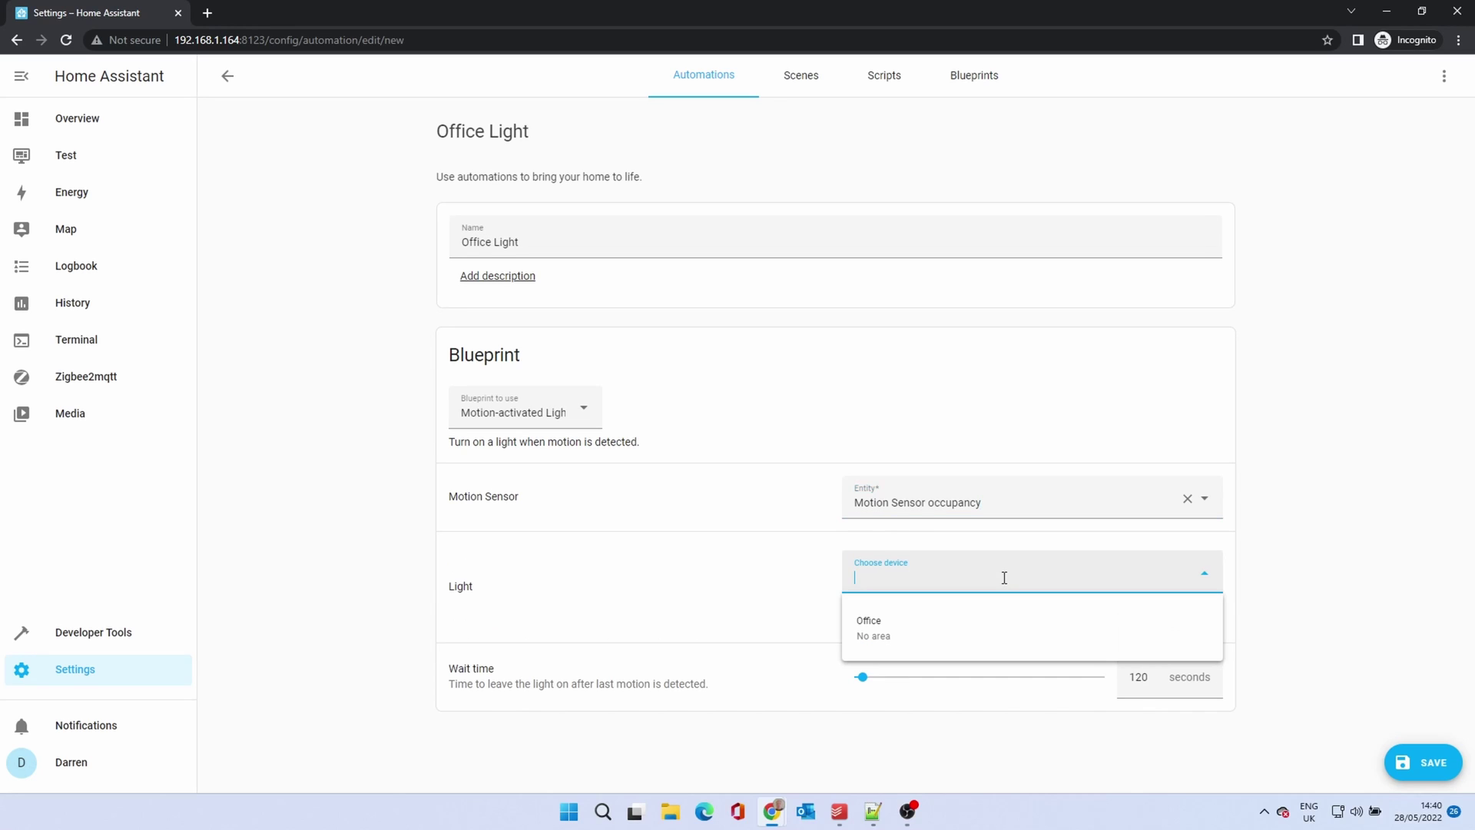
pyautogui.click(926, 624)
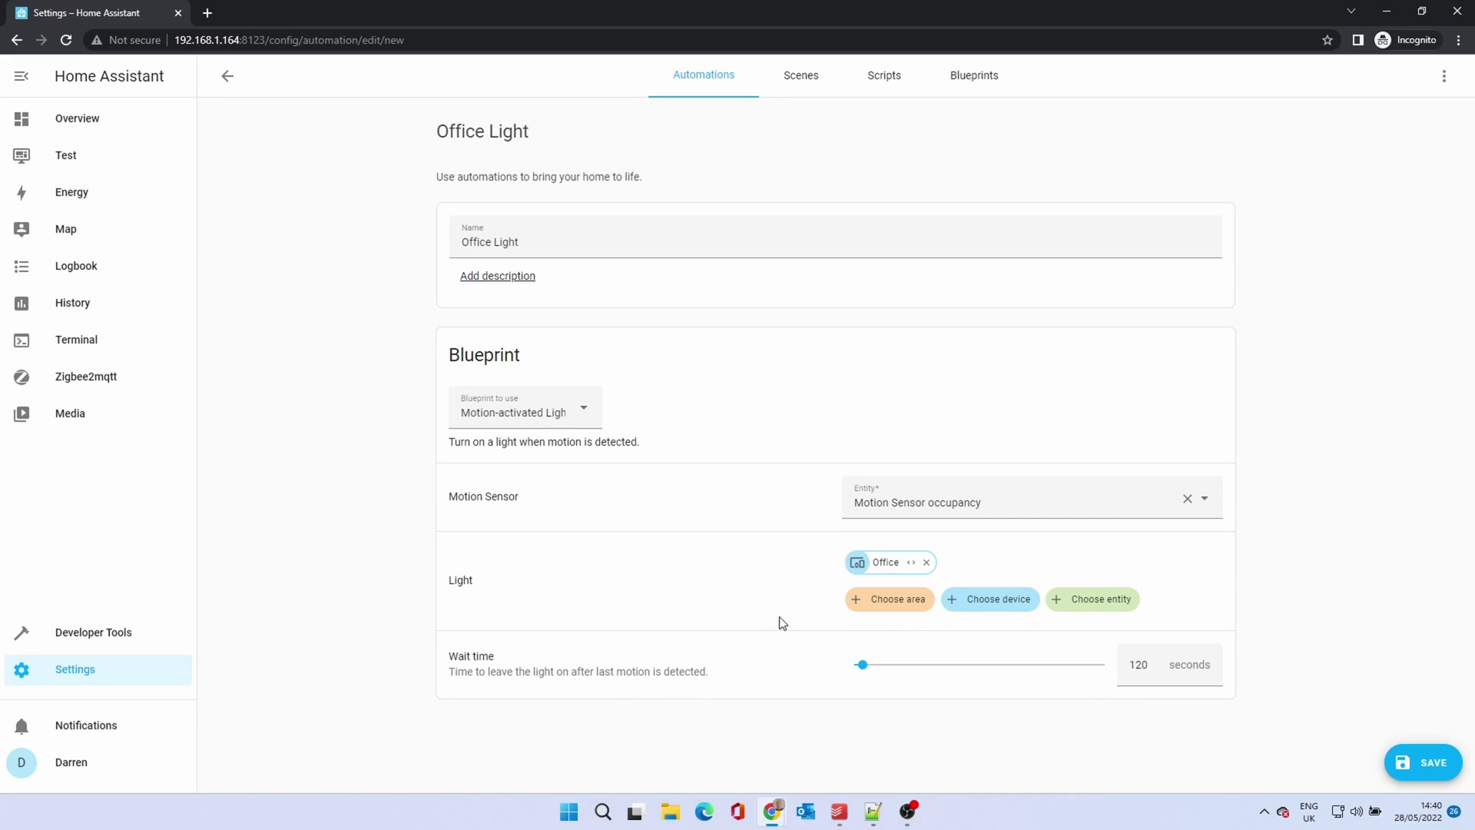
# - Change the wait time from 120 to 600 seconds and save the Office Light automation
pyautogui.click(1136, 665)
pyautogui.moveTo(1149, 665); pyautogui.dragTo(1114, 662)
pyautogui.write('600')
pyautogui.click(1310, 681)
pyautogui.click(1423, 771)
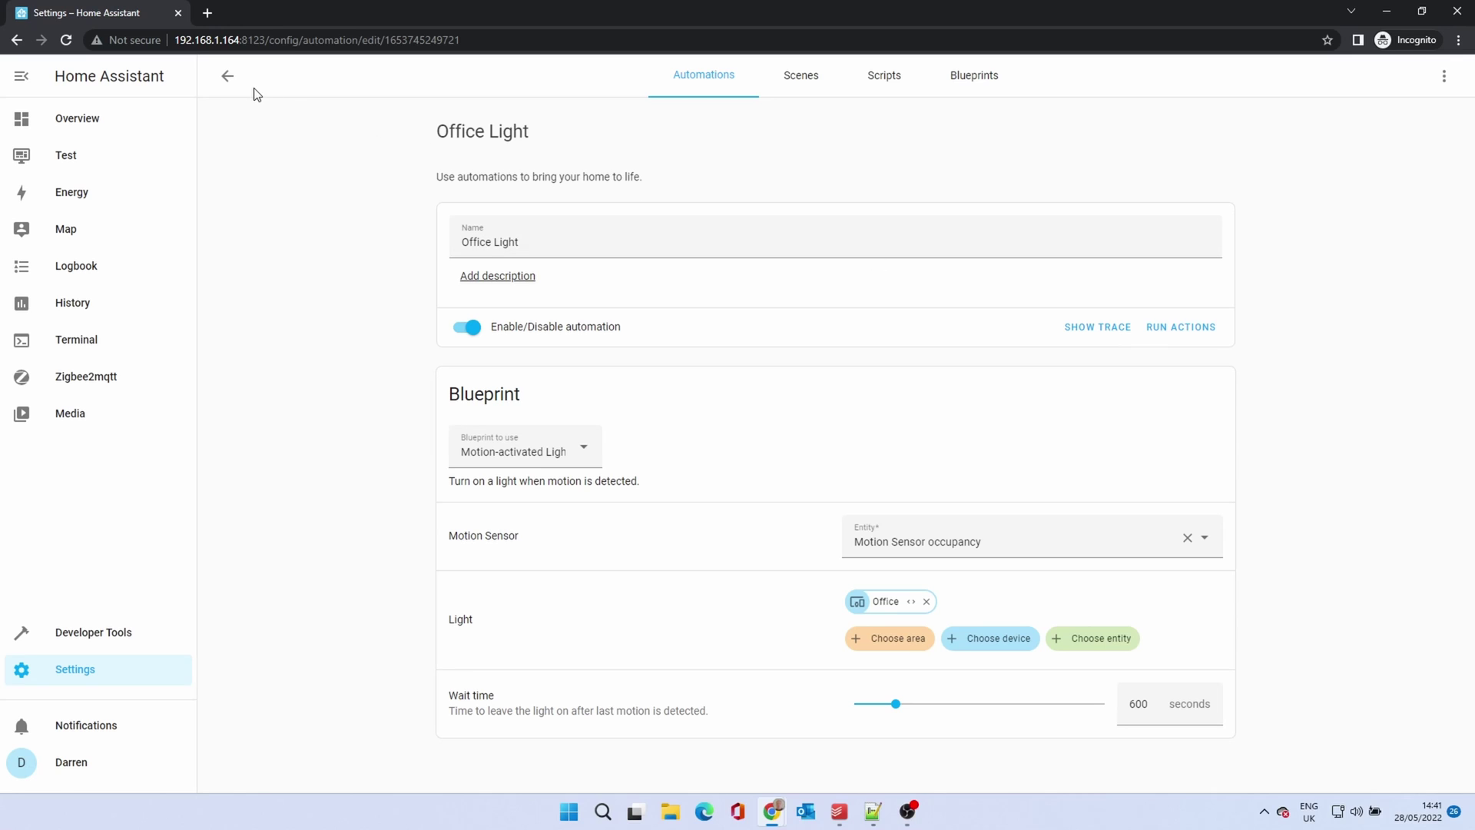
# - Test-run Office Light's actions, then view the Office light and motion sensor on the Test dashboard
pyautogui.click(1163, 330)
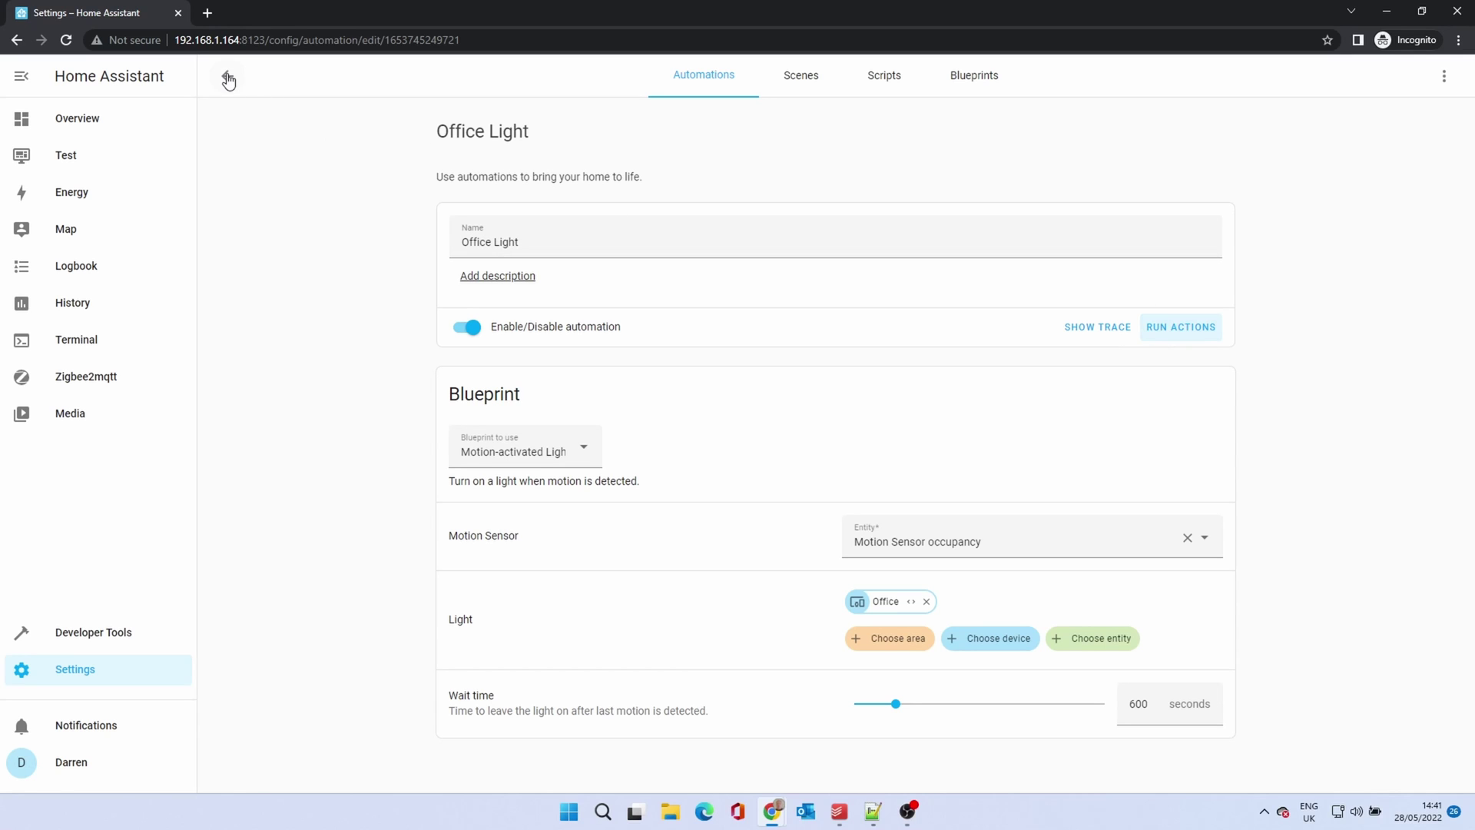
pyautogui.click(228, 78)
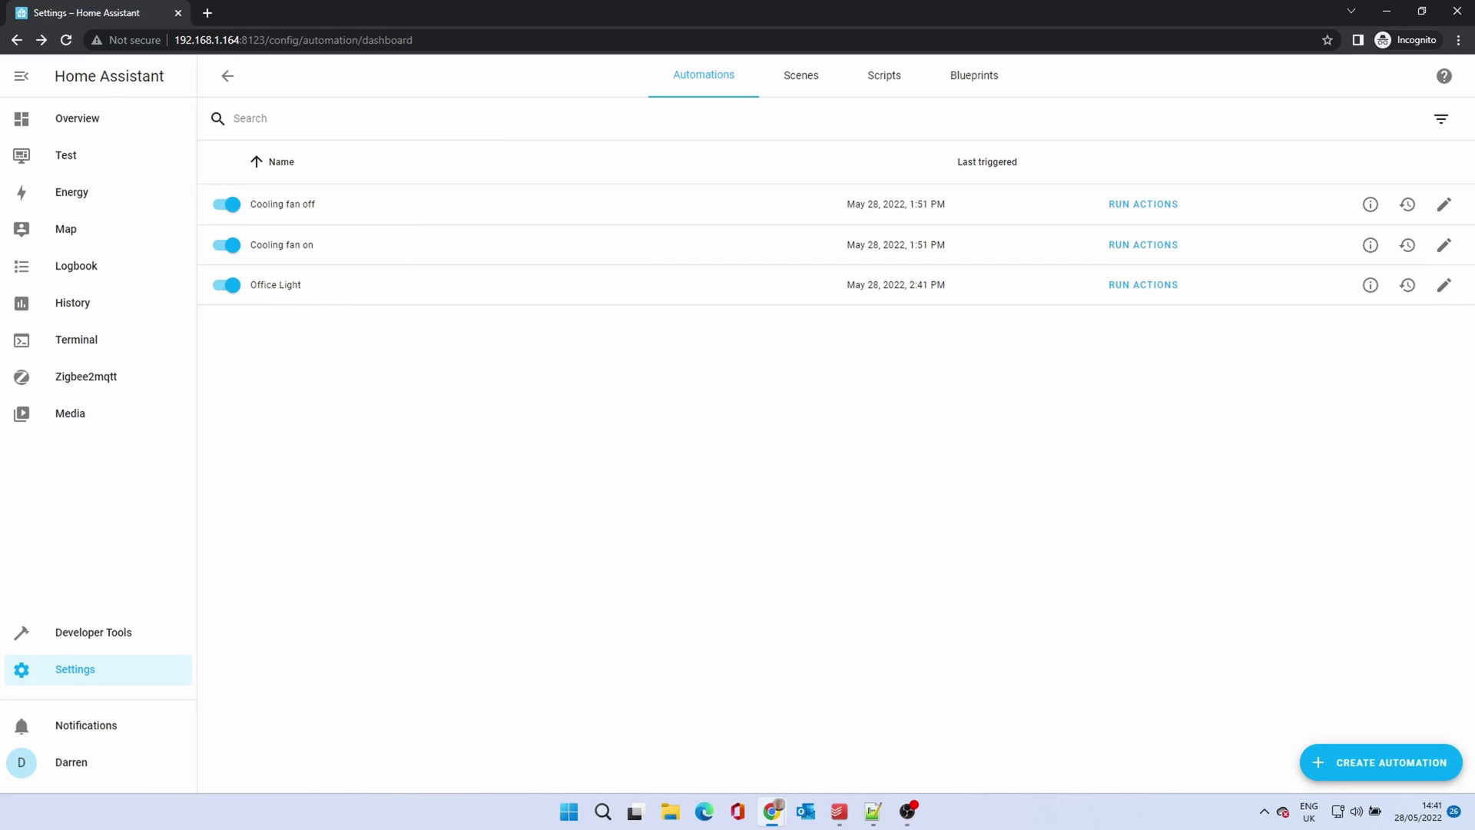
pyautogui.click(66, 154)
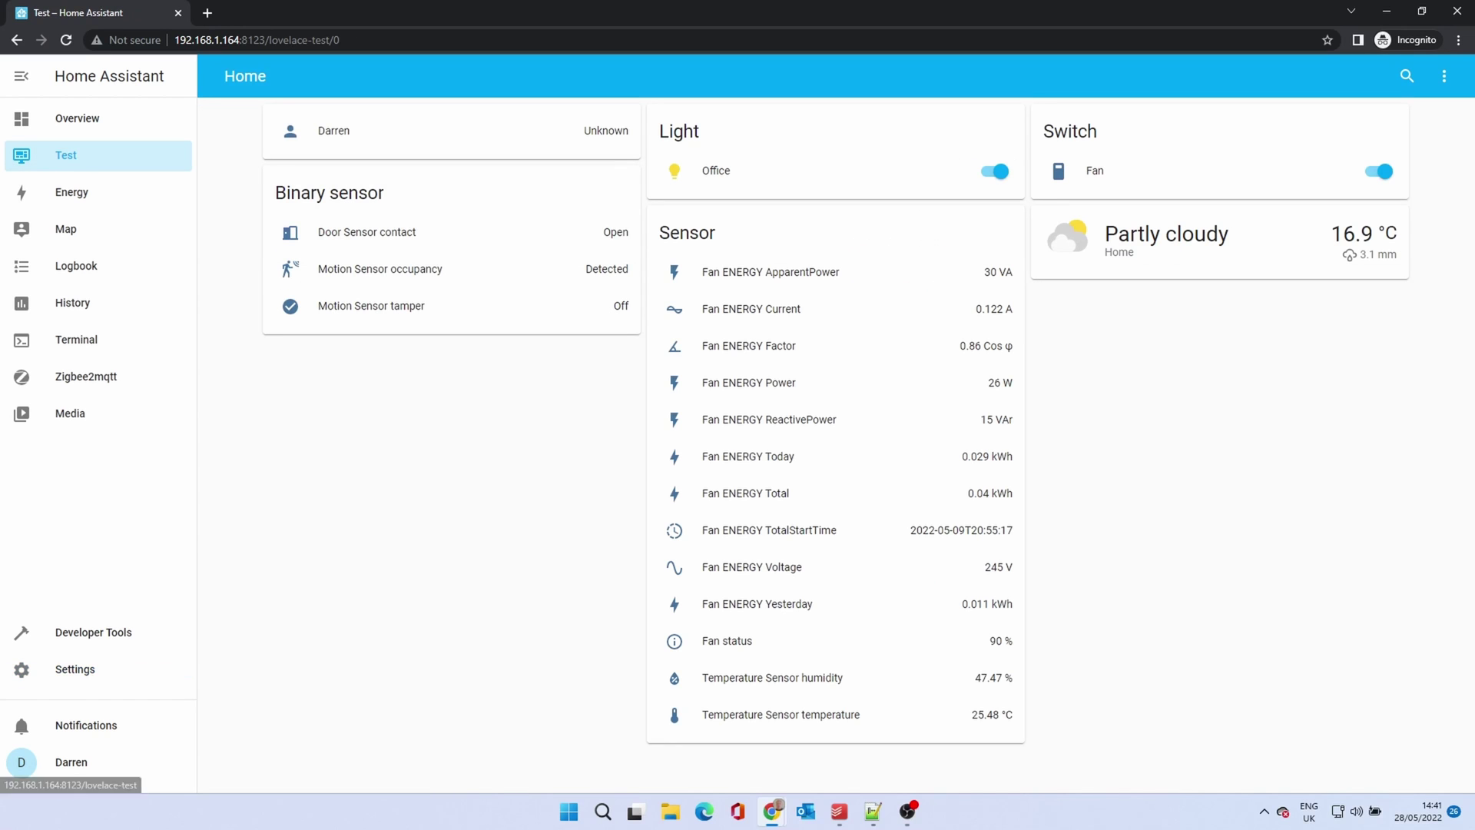